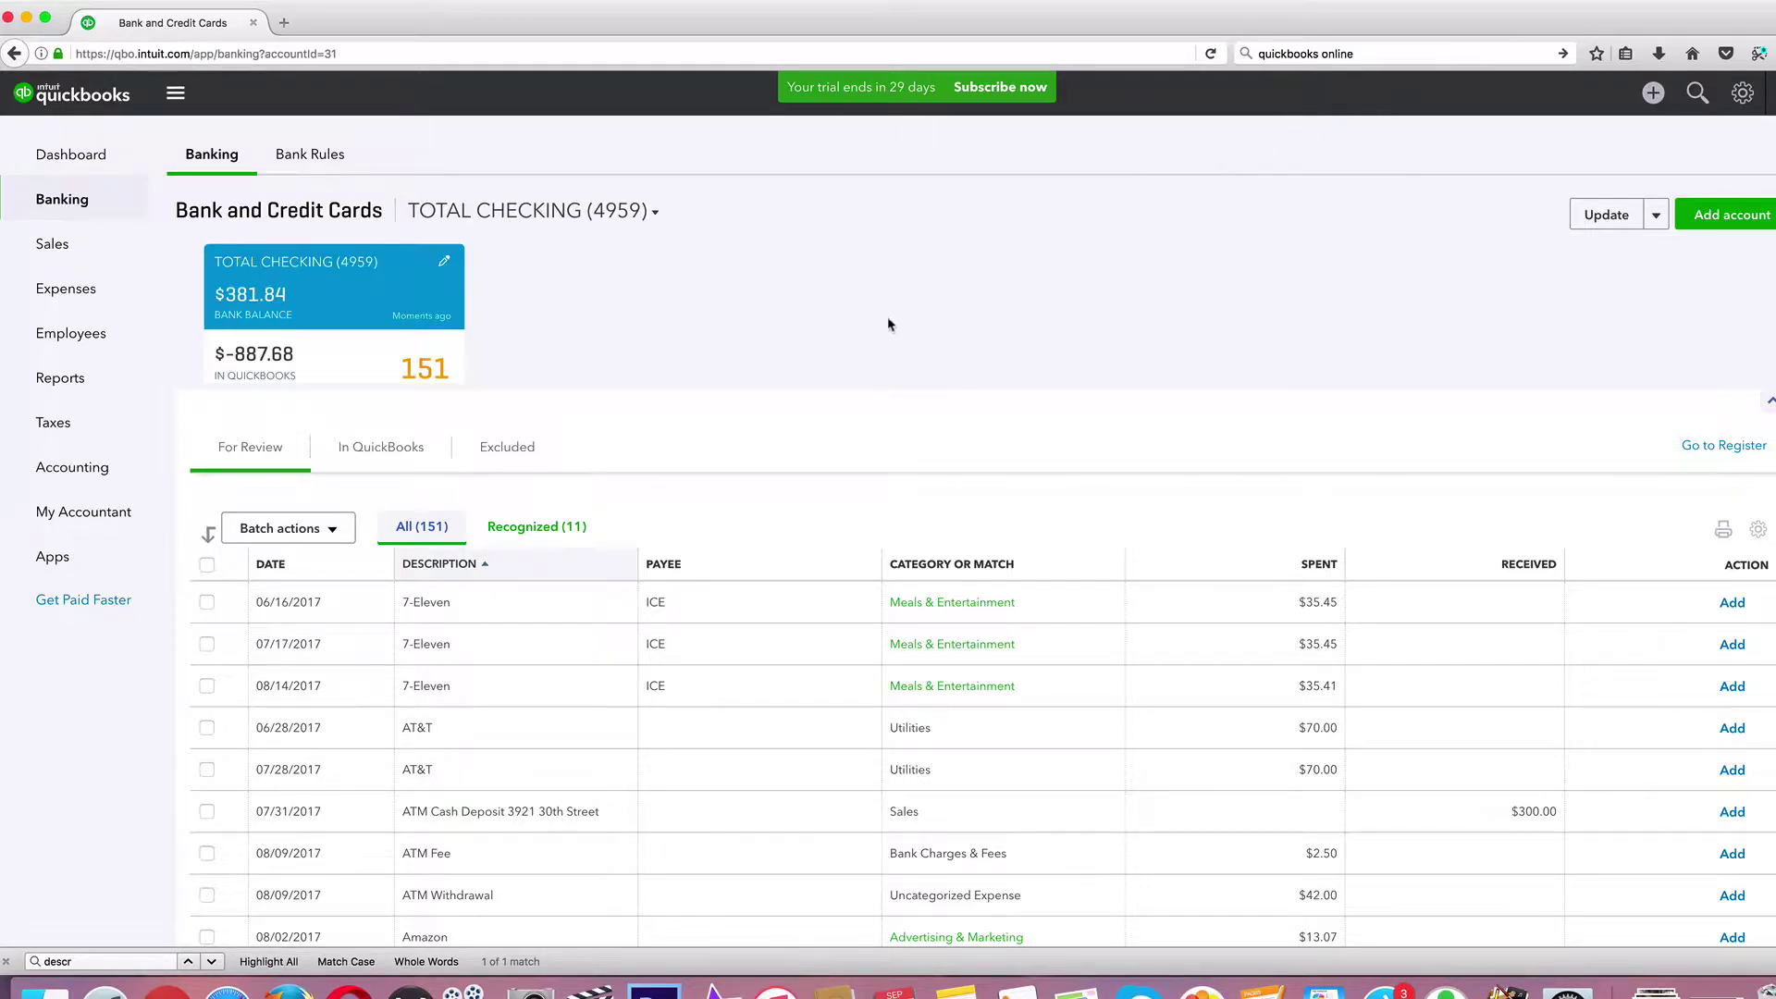
# Step: Sort the 151 For Review transactions by the Category or Match column
pyautogui.scroll(-3, 763, 412)
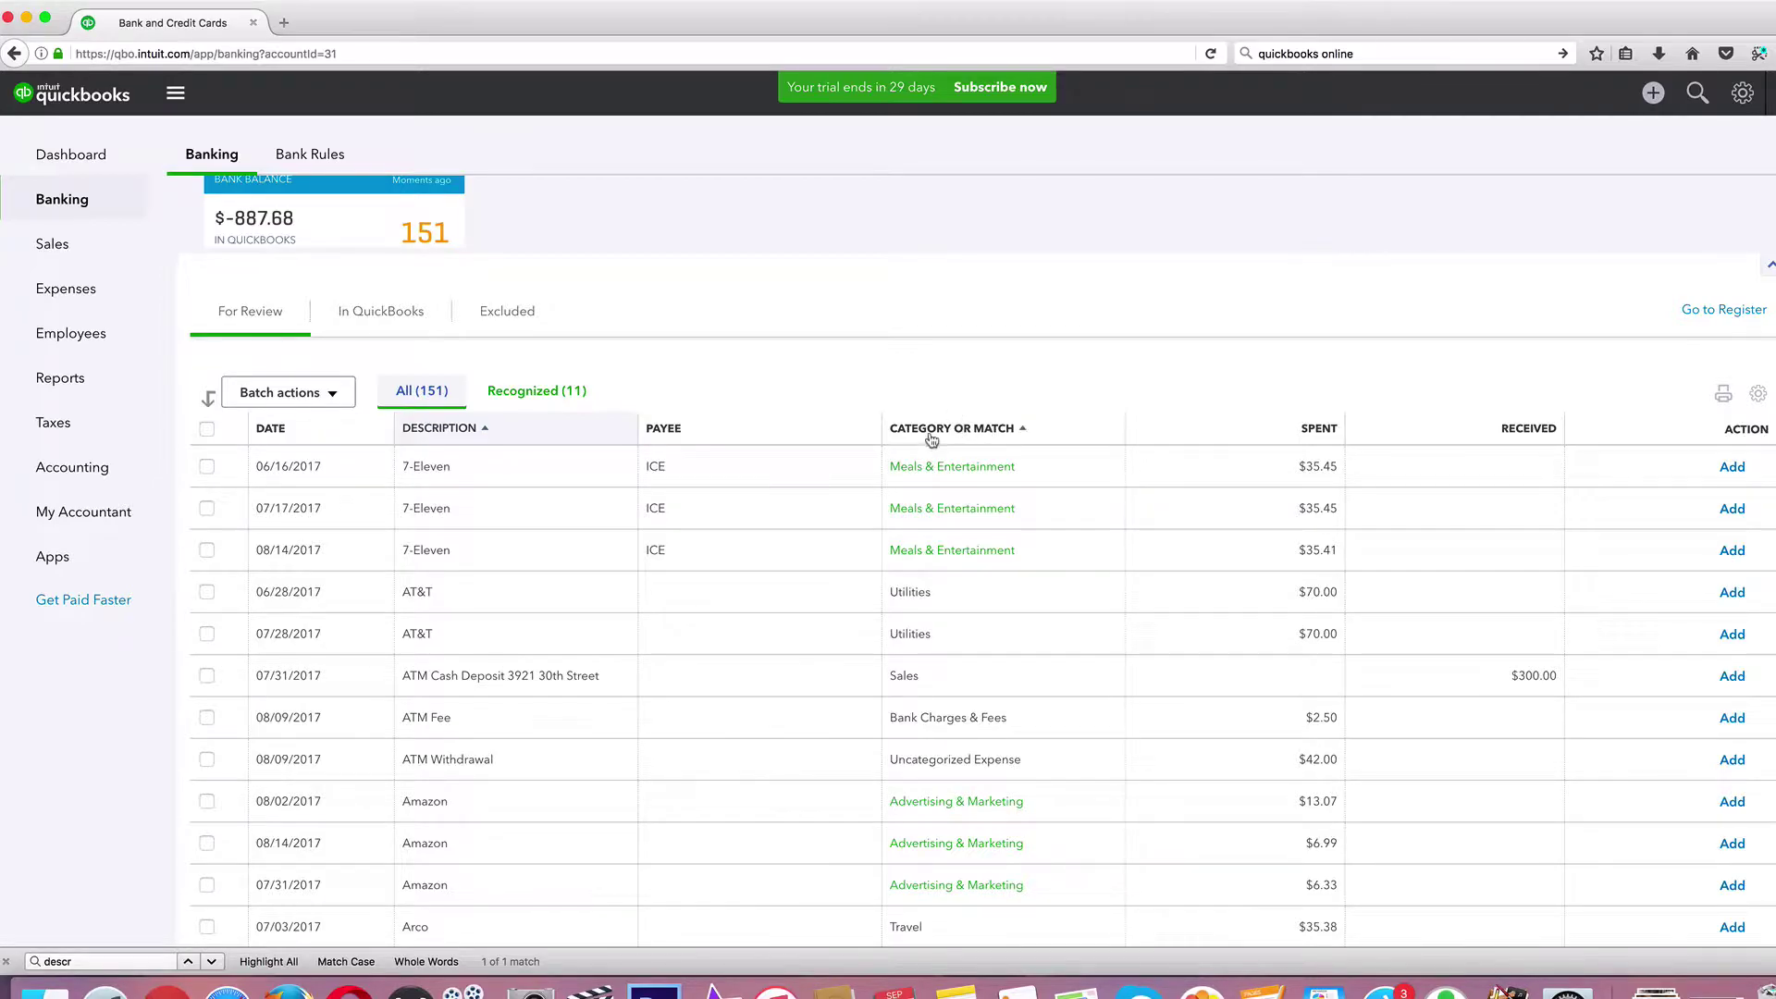
pyautogui.click(968, 430)
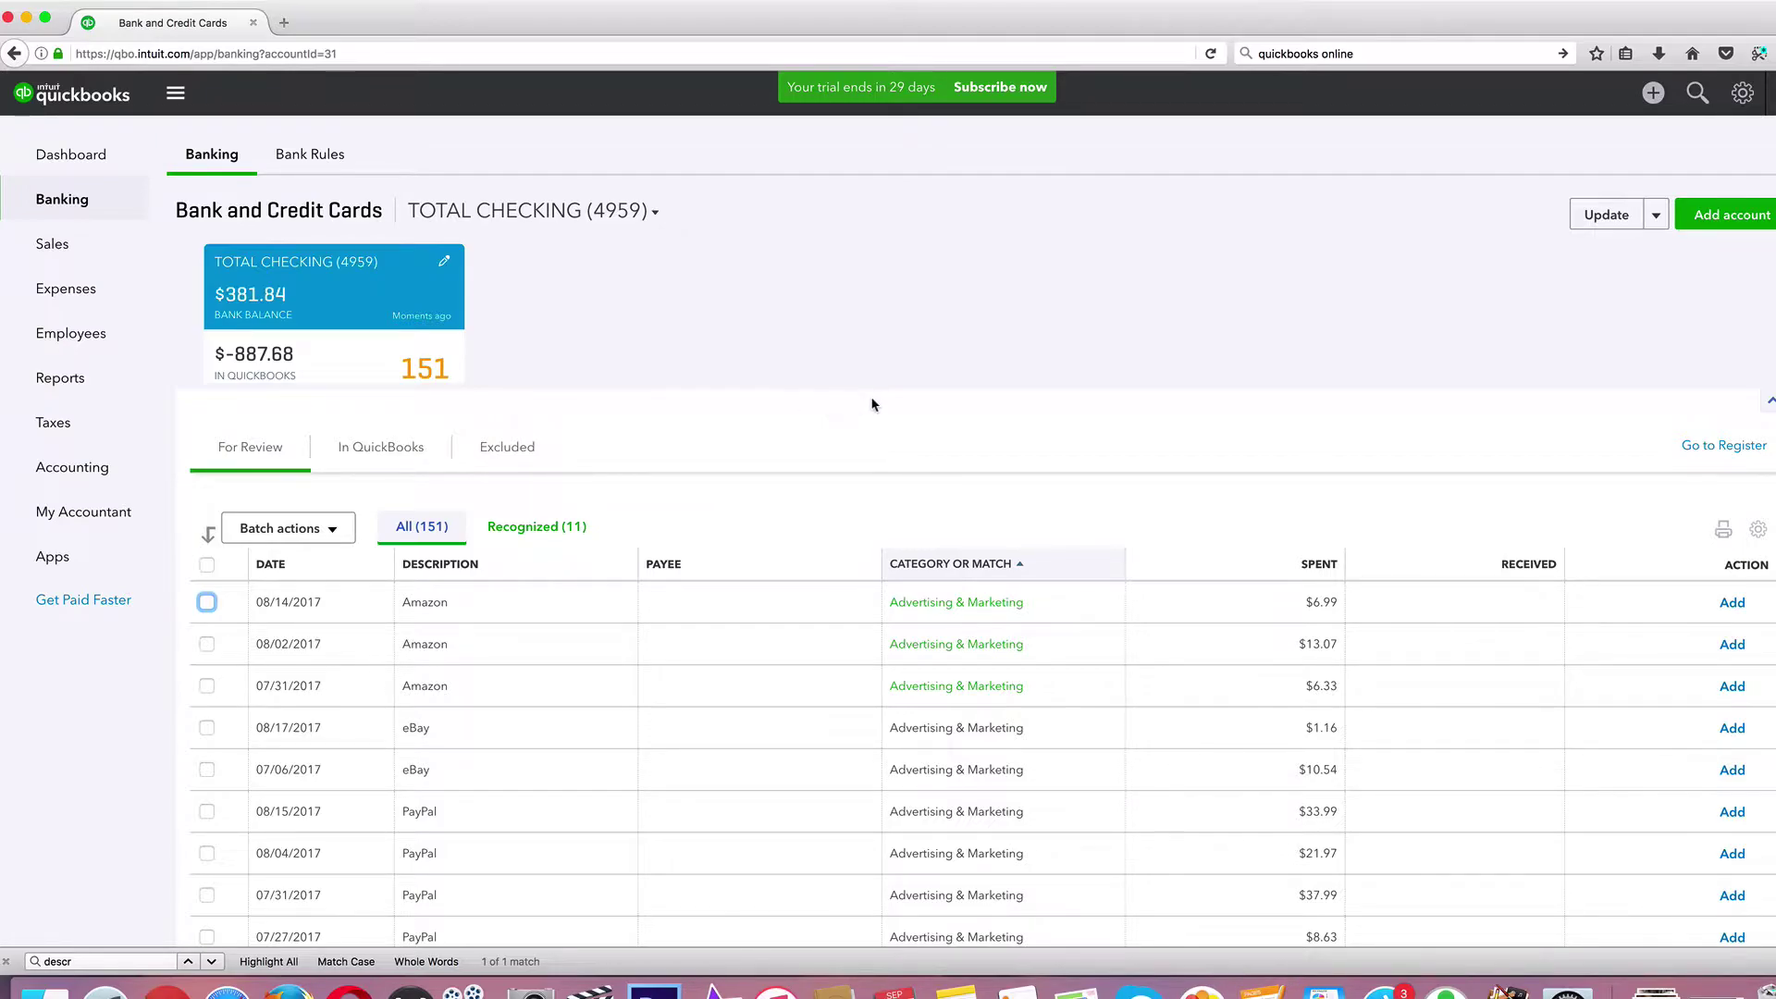
# Step: Sort the For Review transactions by date descending, starting with 08/21/2017
pyautogui.click(275, 568)
pyautogui.click(272, 564)
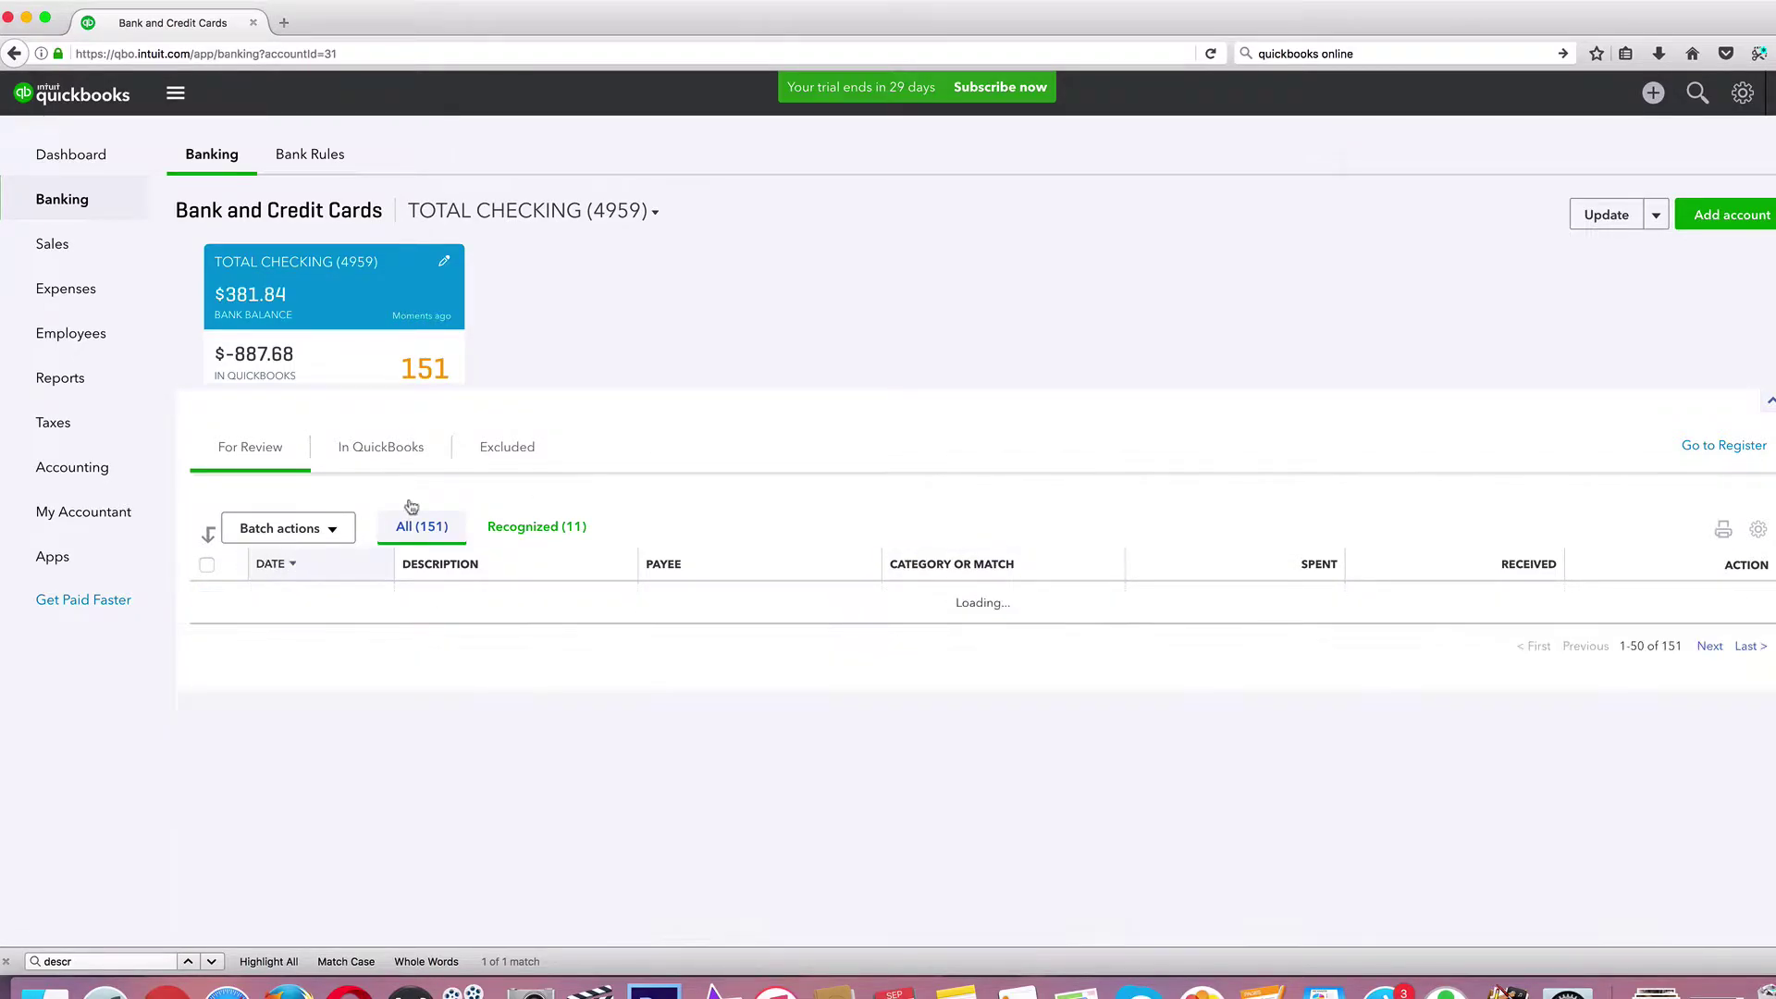
pyautogui.scroll(-3, 599, 467)
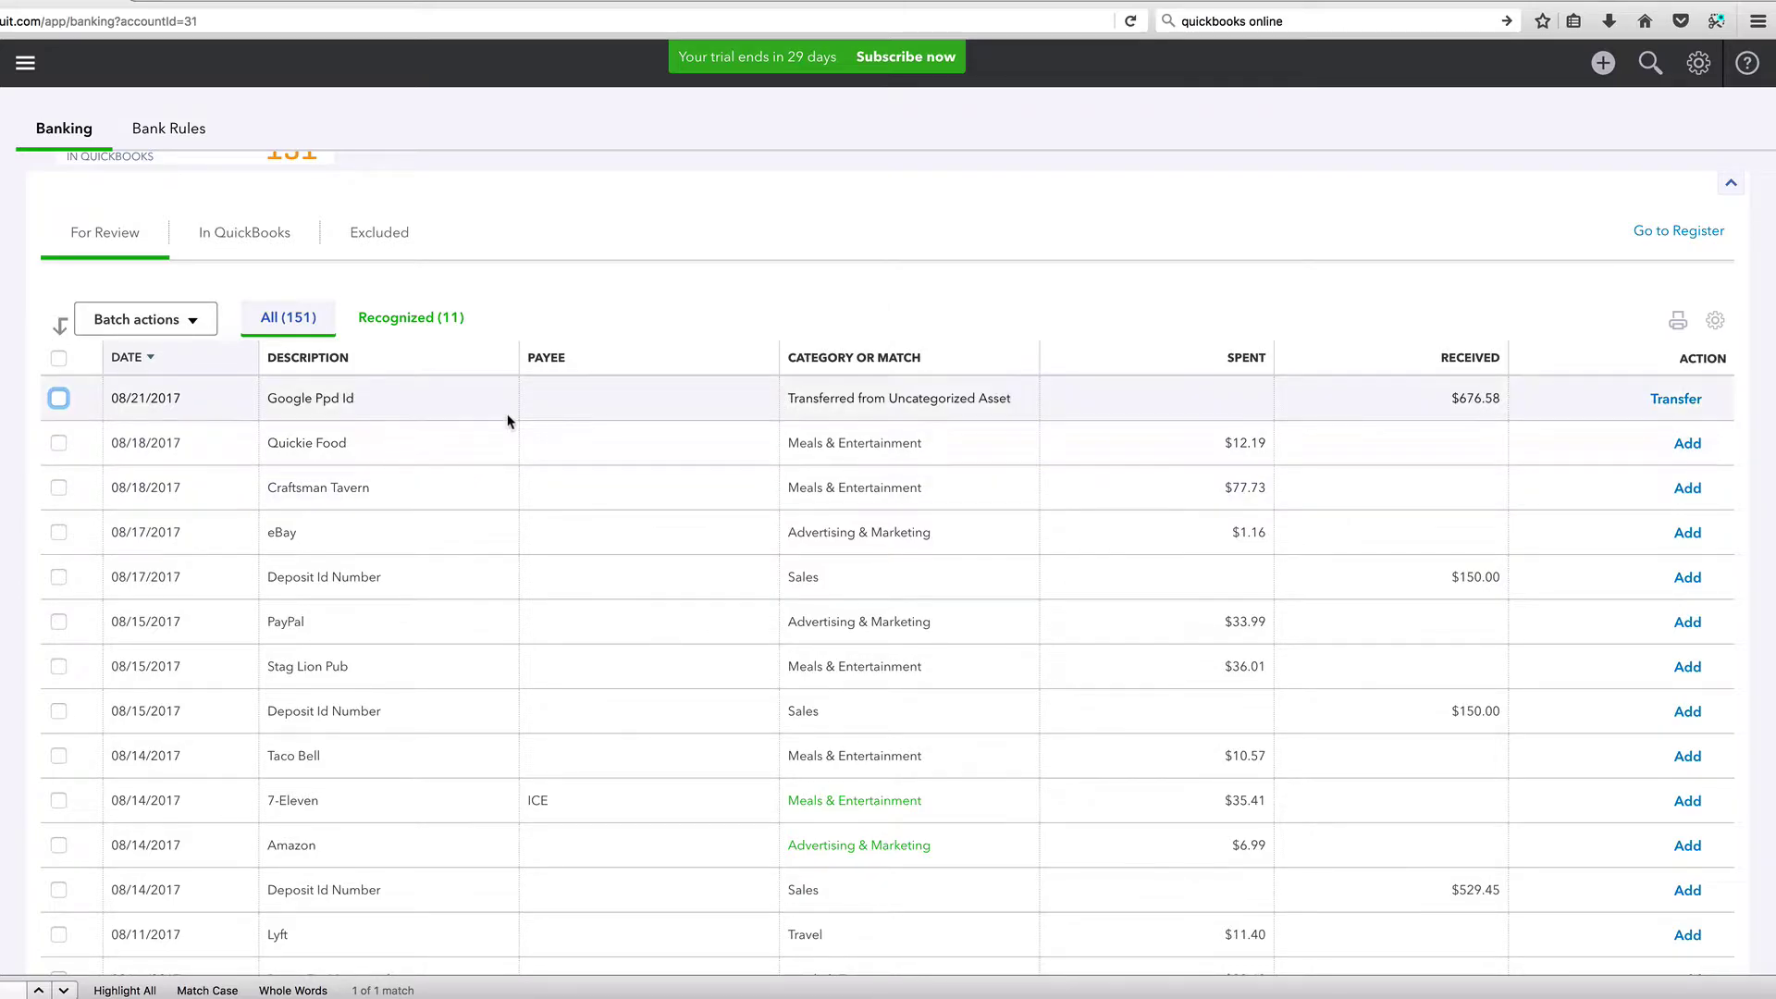
# Step: Re-sort the list by category and scroll down to the Booze Brothers Brewing Co entries
pyautogui.scroll(-3, 507, 421)
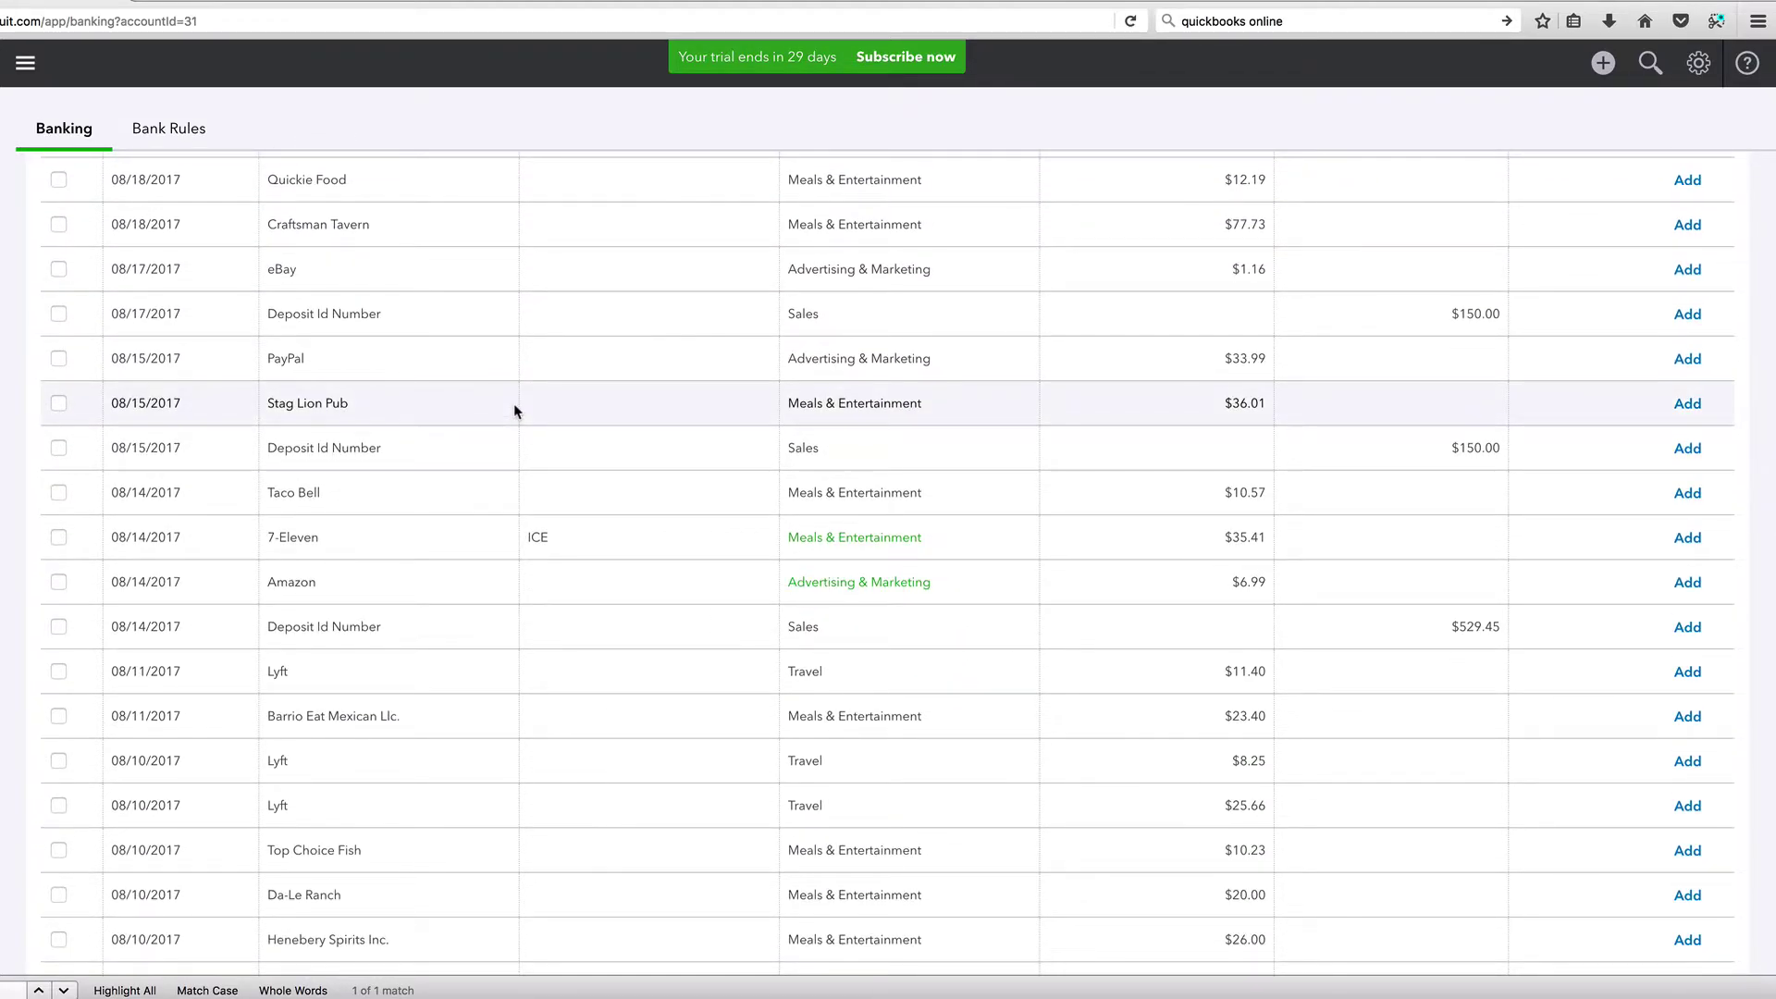
pyautogui.scroll(-10, 514, 407)
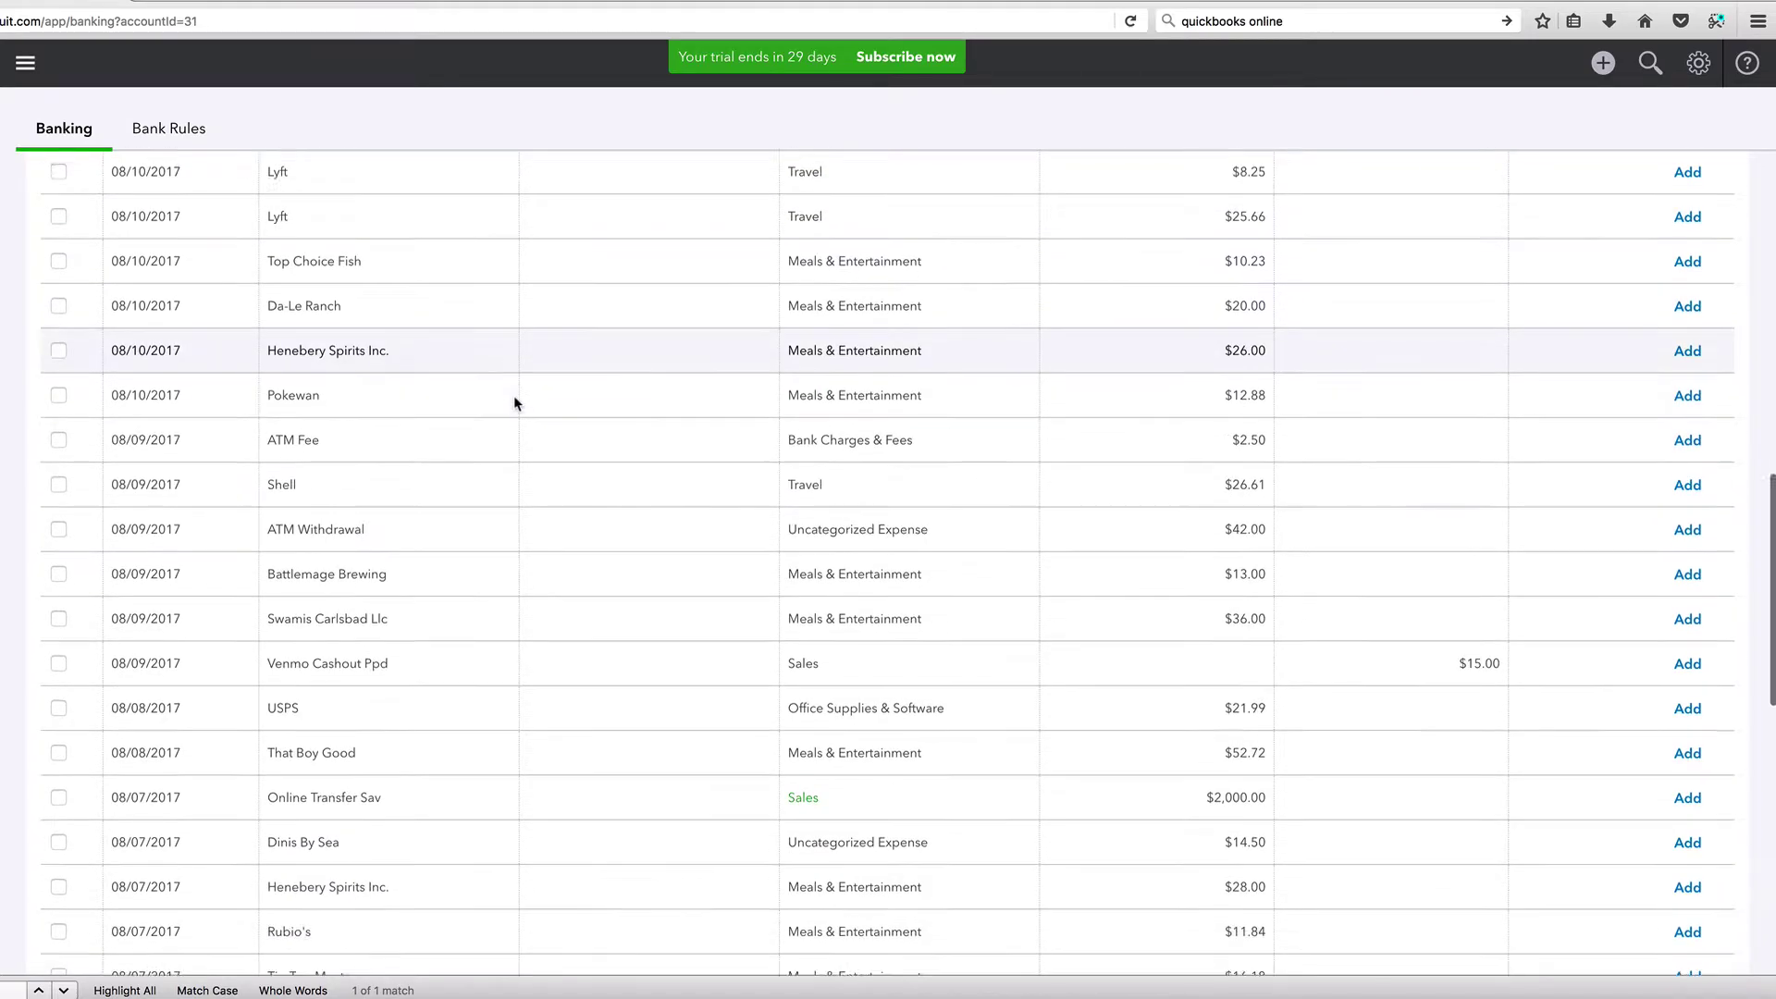
pyautogui.scroll(-5, 514, 395)
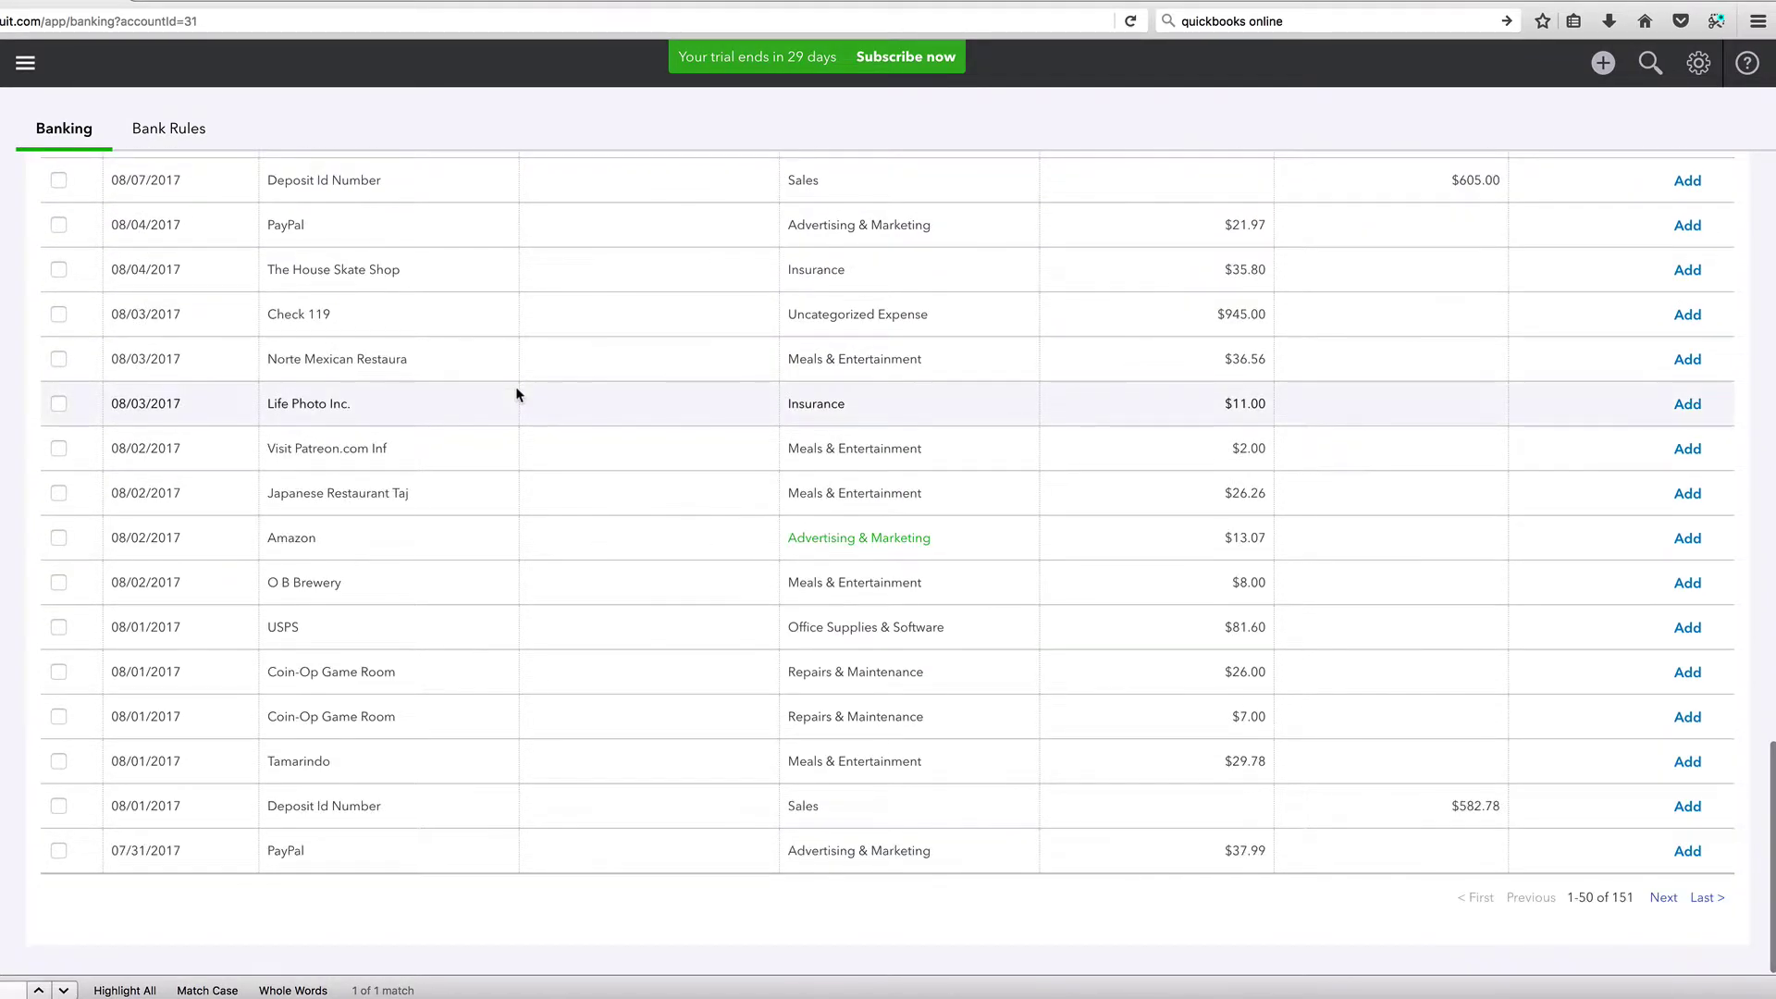
pyautogui.scroll(3, 518, 379)
pyautogui.scroll(15, 520, 375)
pyautogui.scroll(-3, 573, 388)
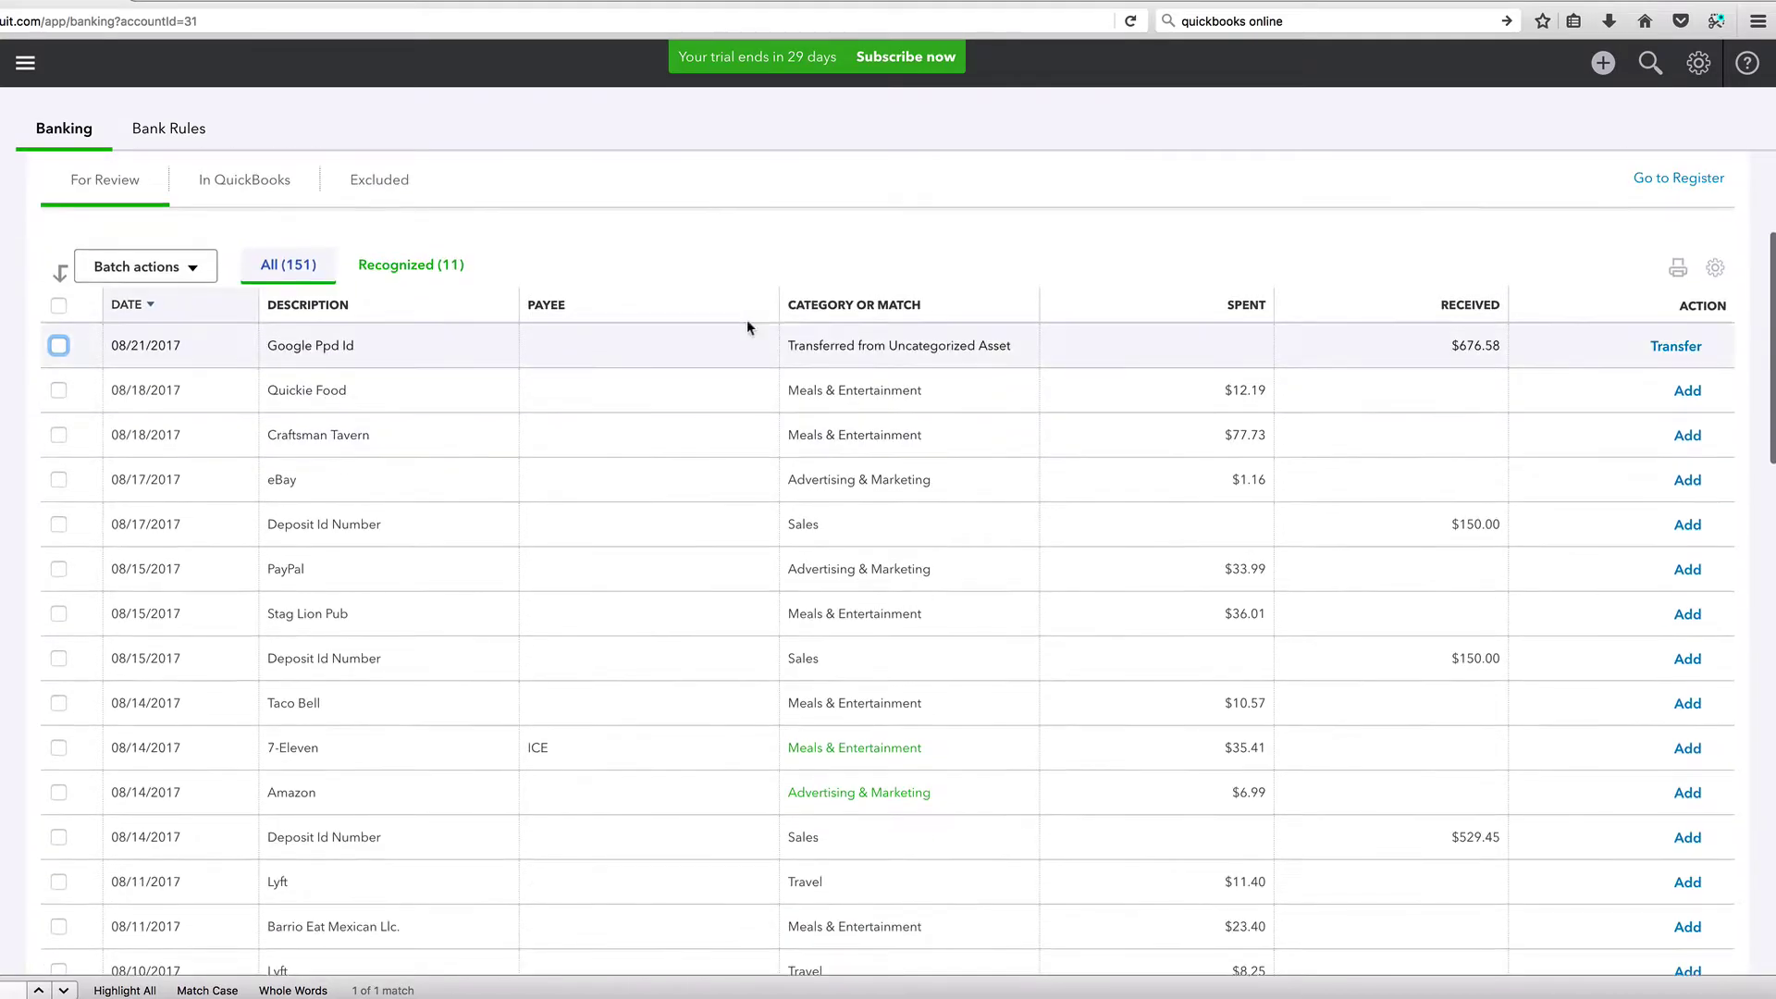
pyautogui.click(814, 308)
pyautogui.scroll(-10, 775, 476)
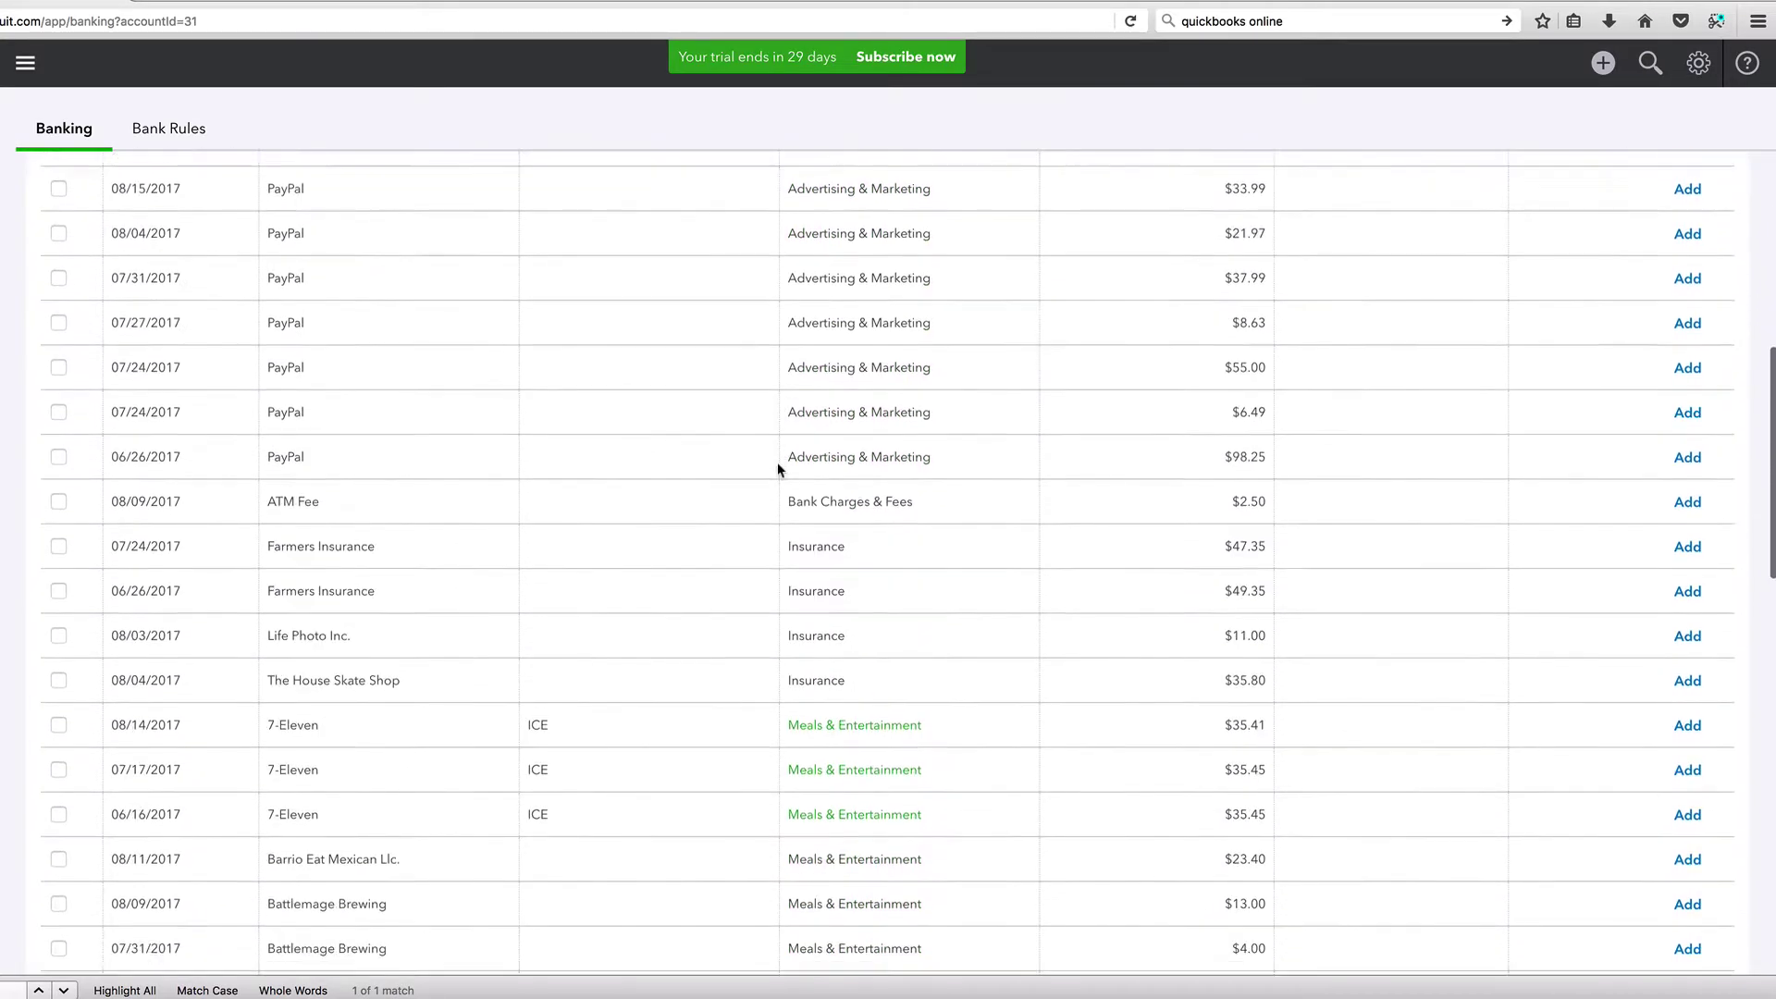
pyautogui.scroll(-5, 772, 453)
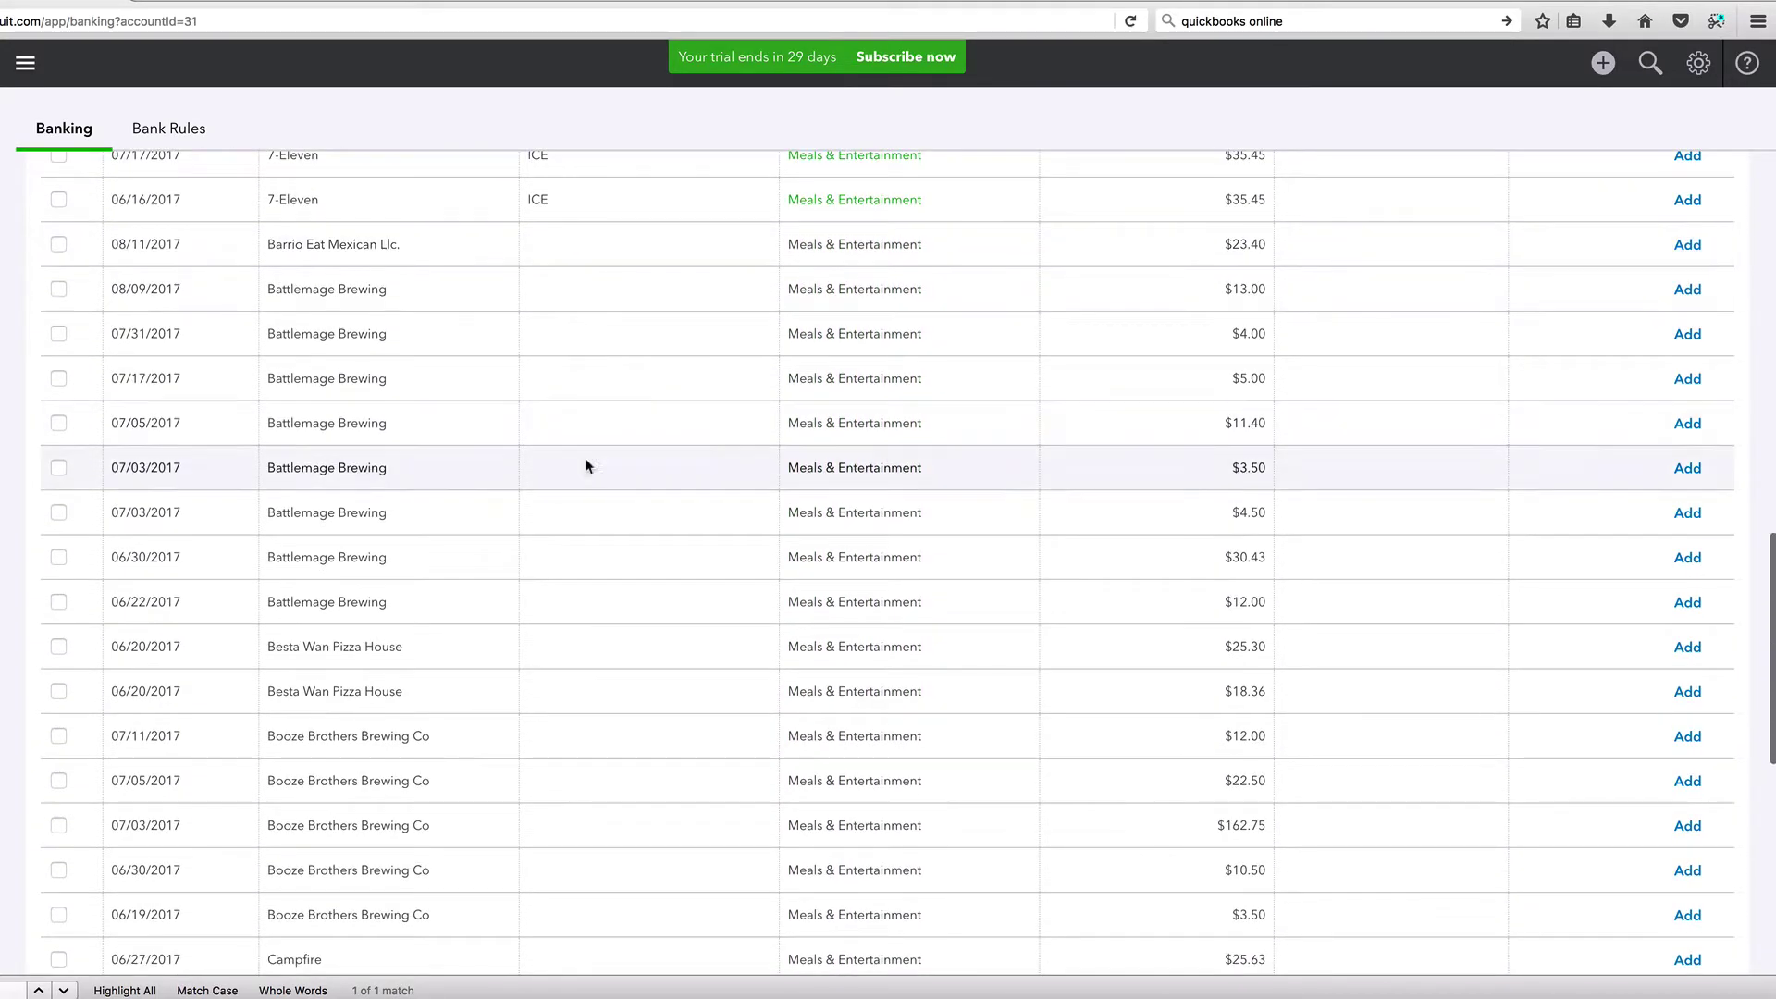
pyautogui.scroll(-2, 337, 370)
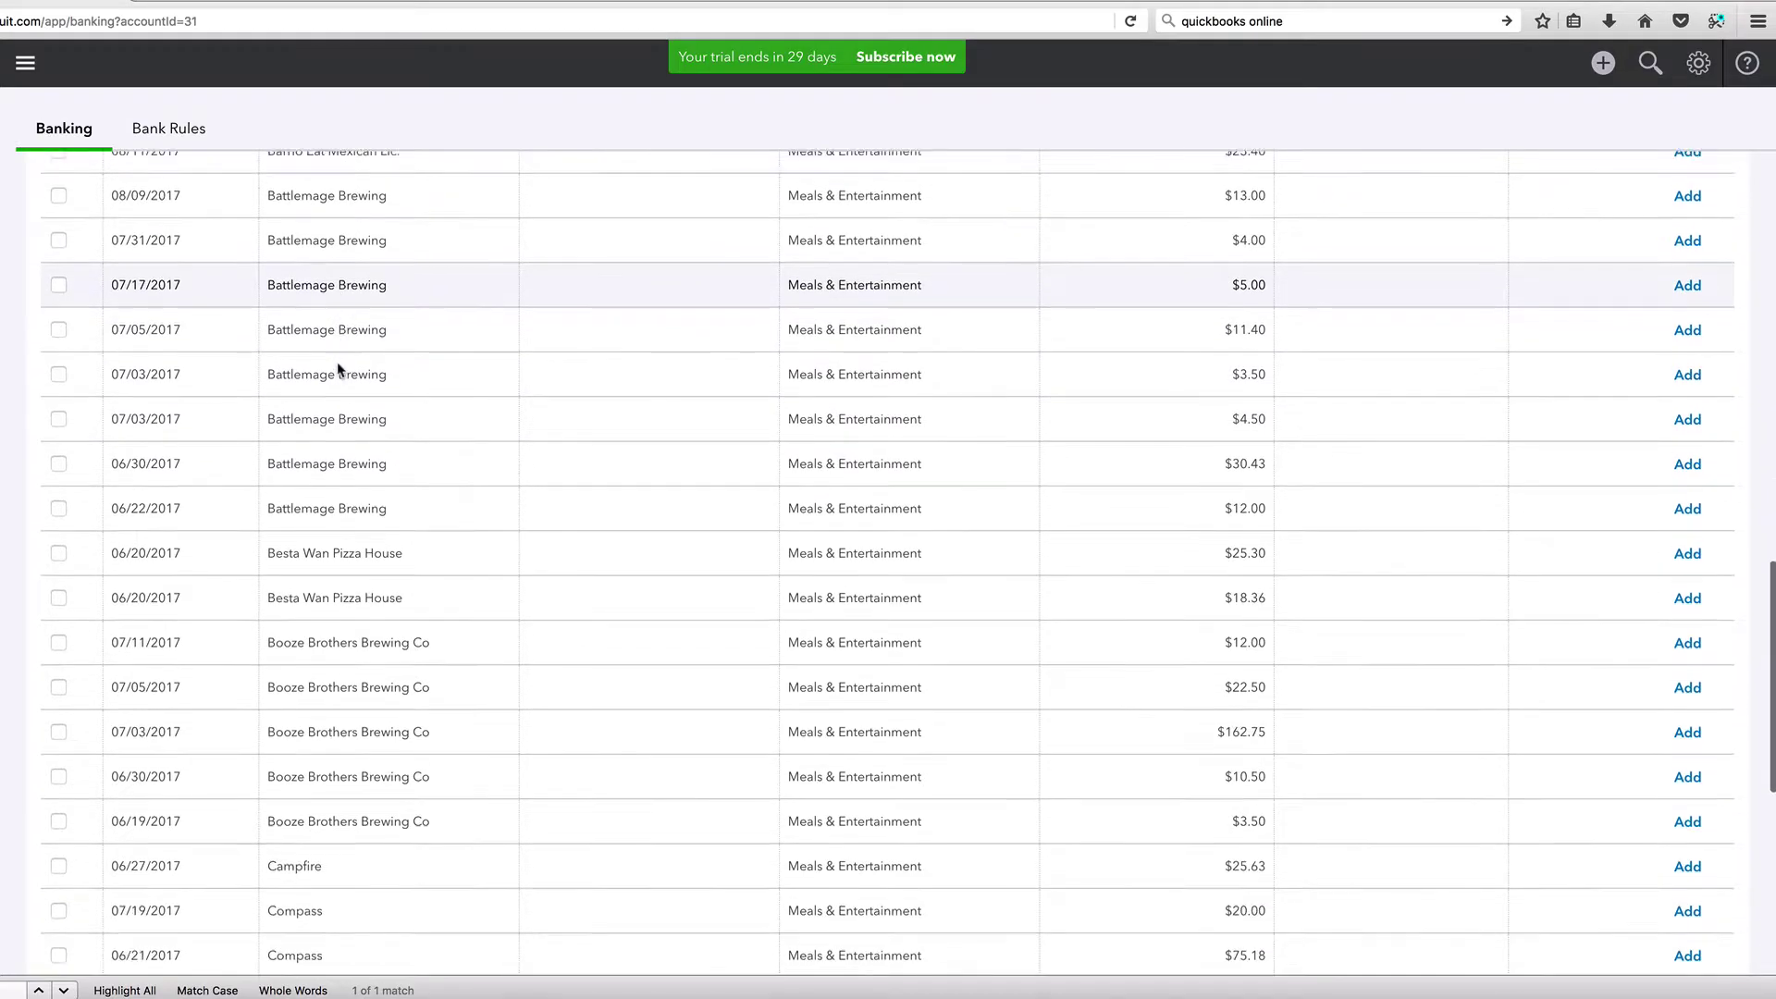
pyautogui.scroll(-3, 312, 407)
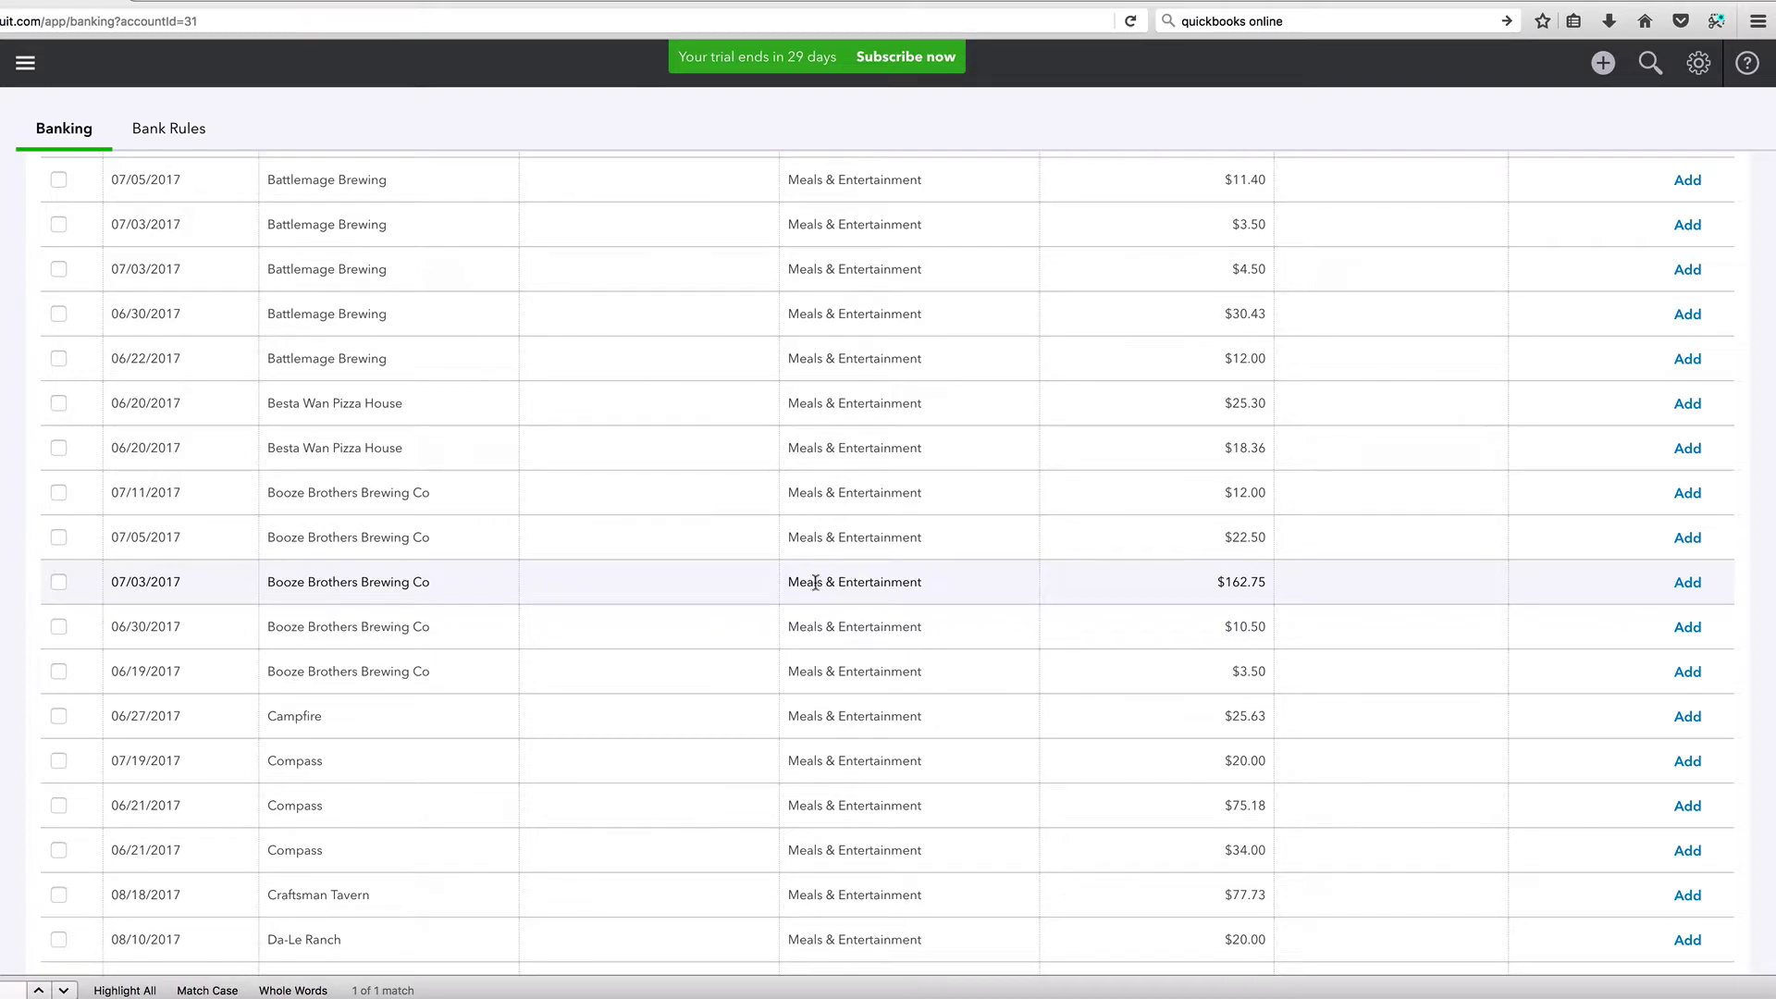
# Step: Split the 07/03/2017 Booze Brothers $162.75 charge, with Meals & Entertainment on line 1
pyautogui.click(811, 581)
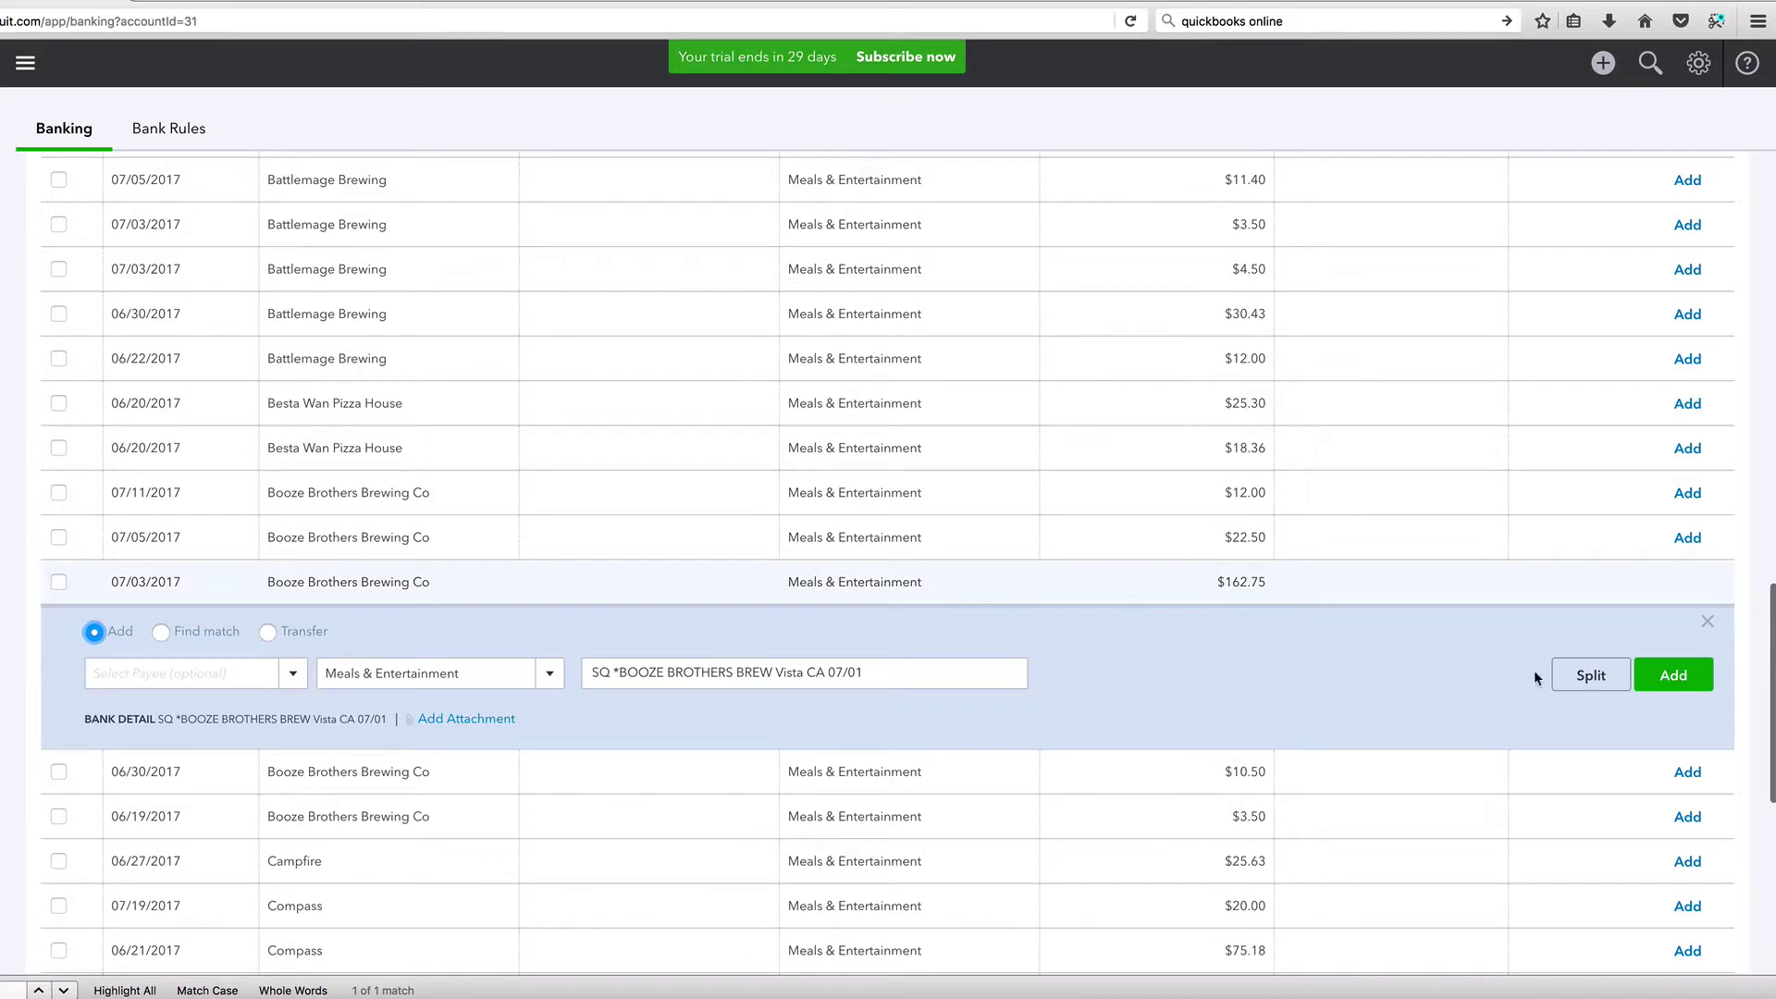
pyautogui.click(1587, 675)
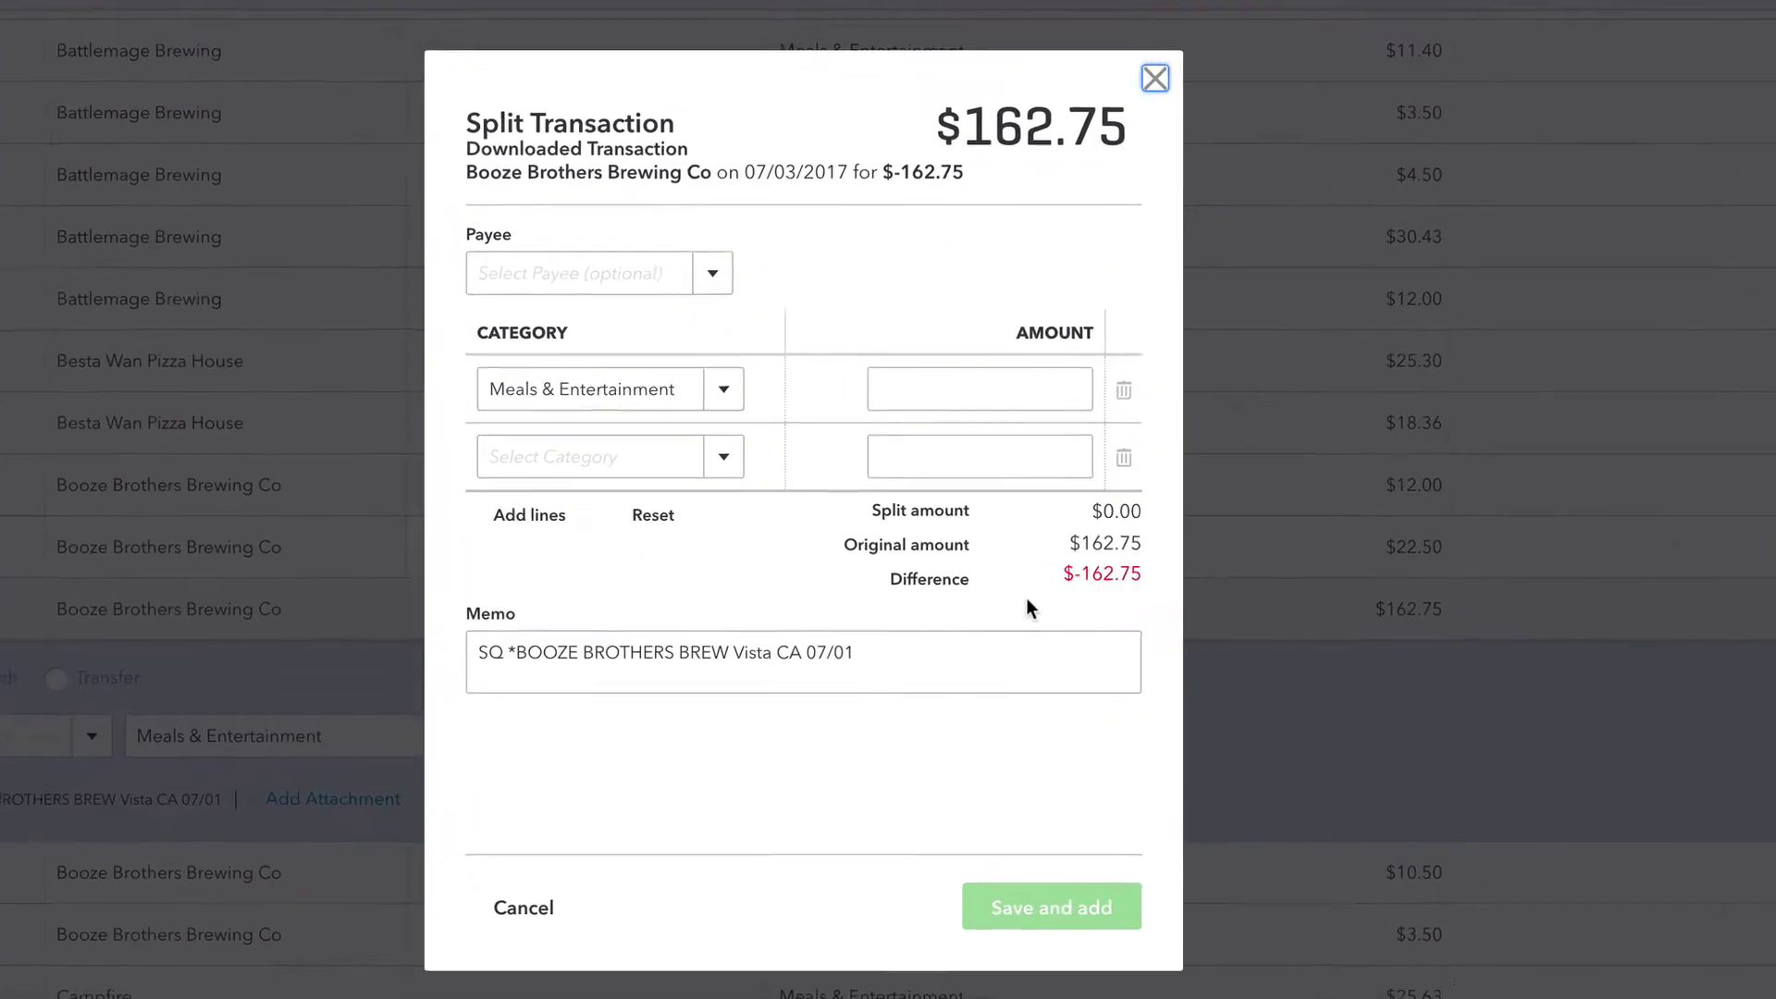
pyautogui.click(722, 456)
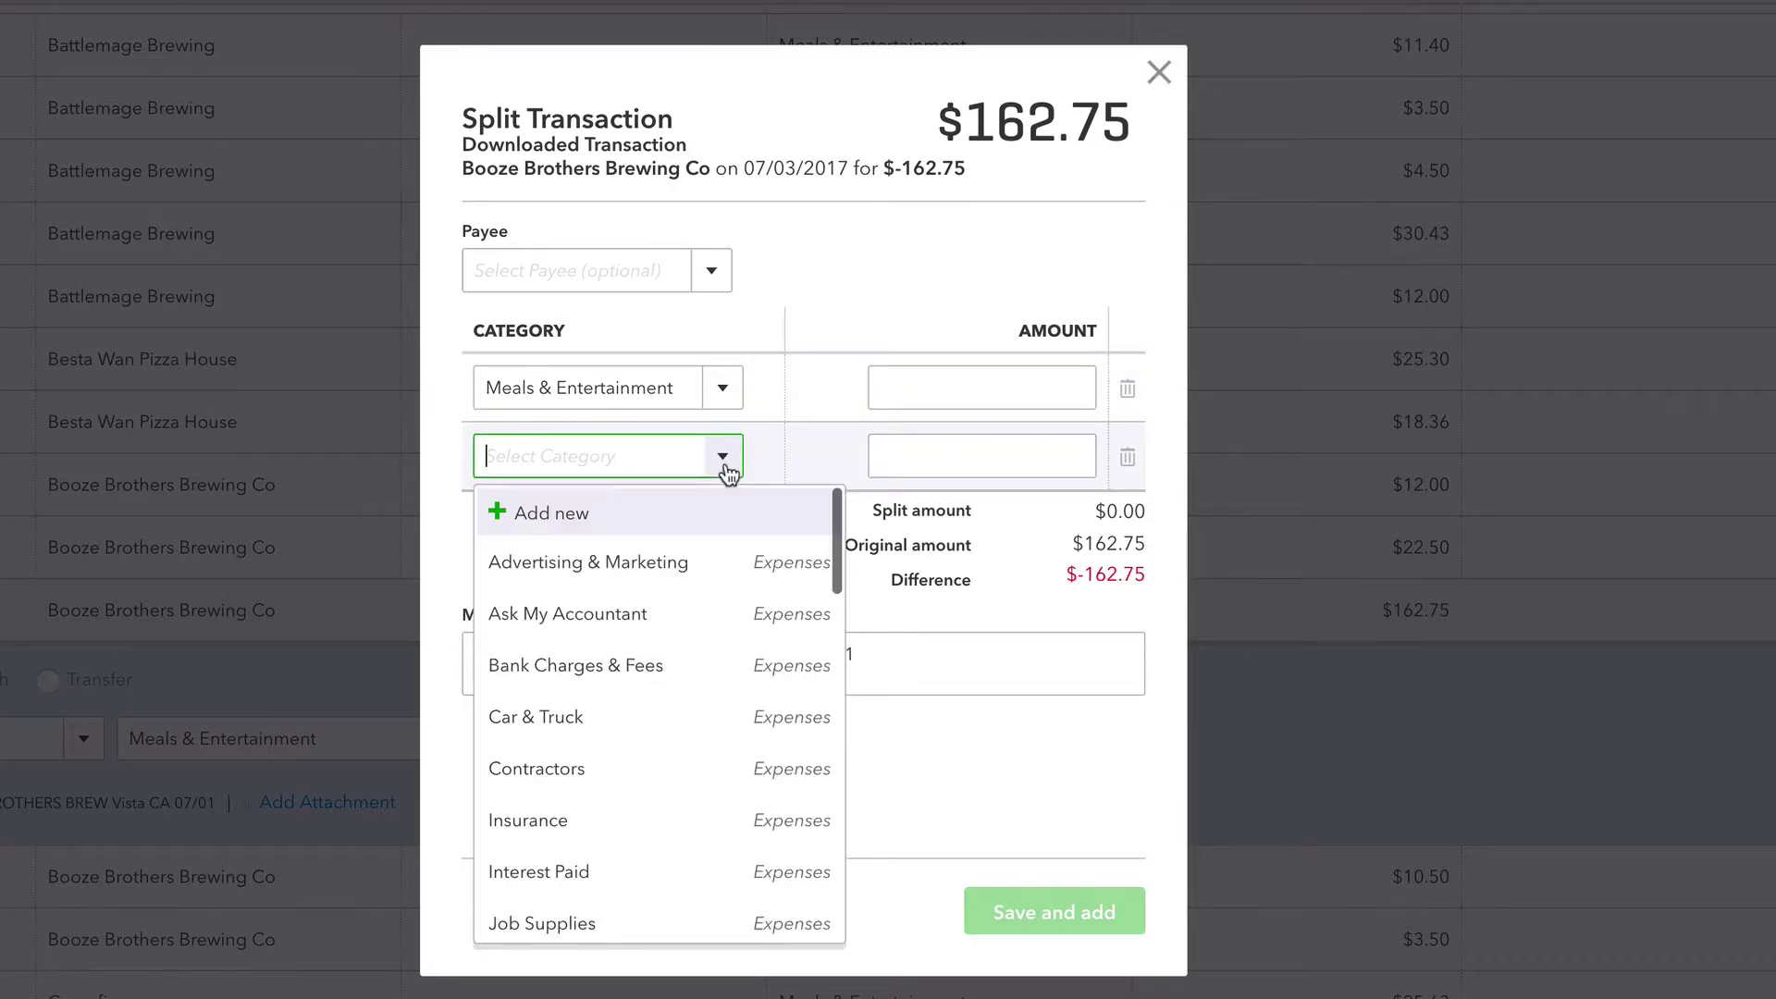
# Step: Allocate 81.00 to Meals & Entertainment and 81.75 to Advertising & Marketing, leaving $0.00 difference
pyautogui.click(613, 566)
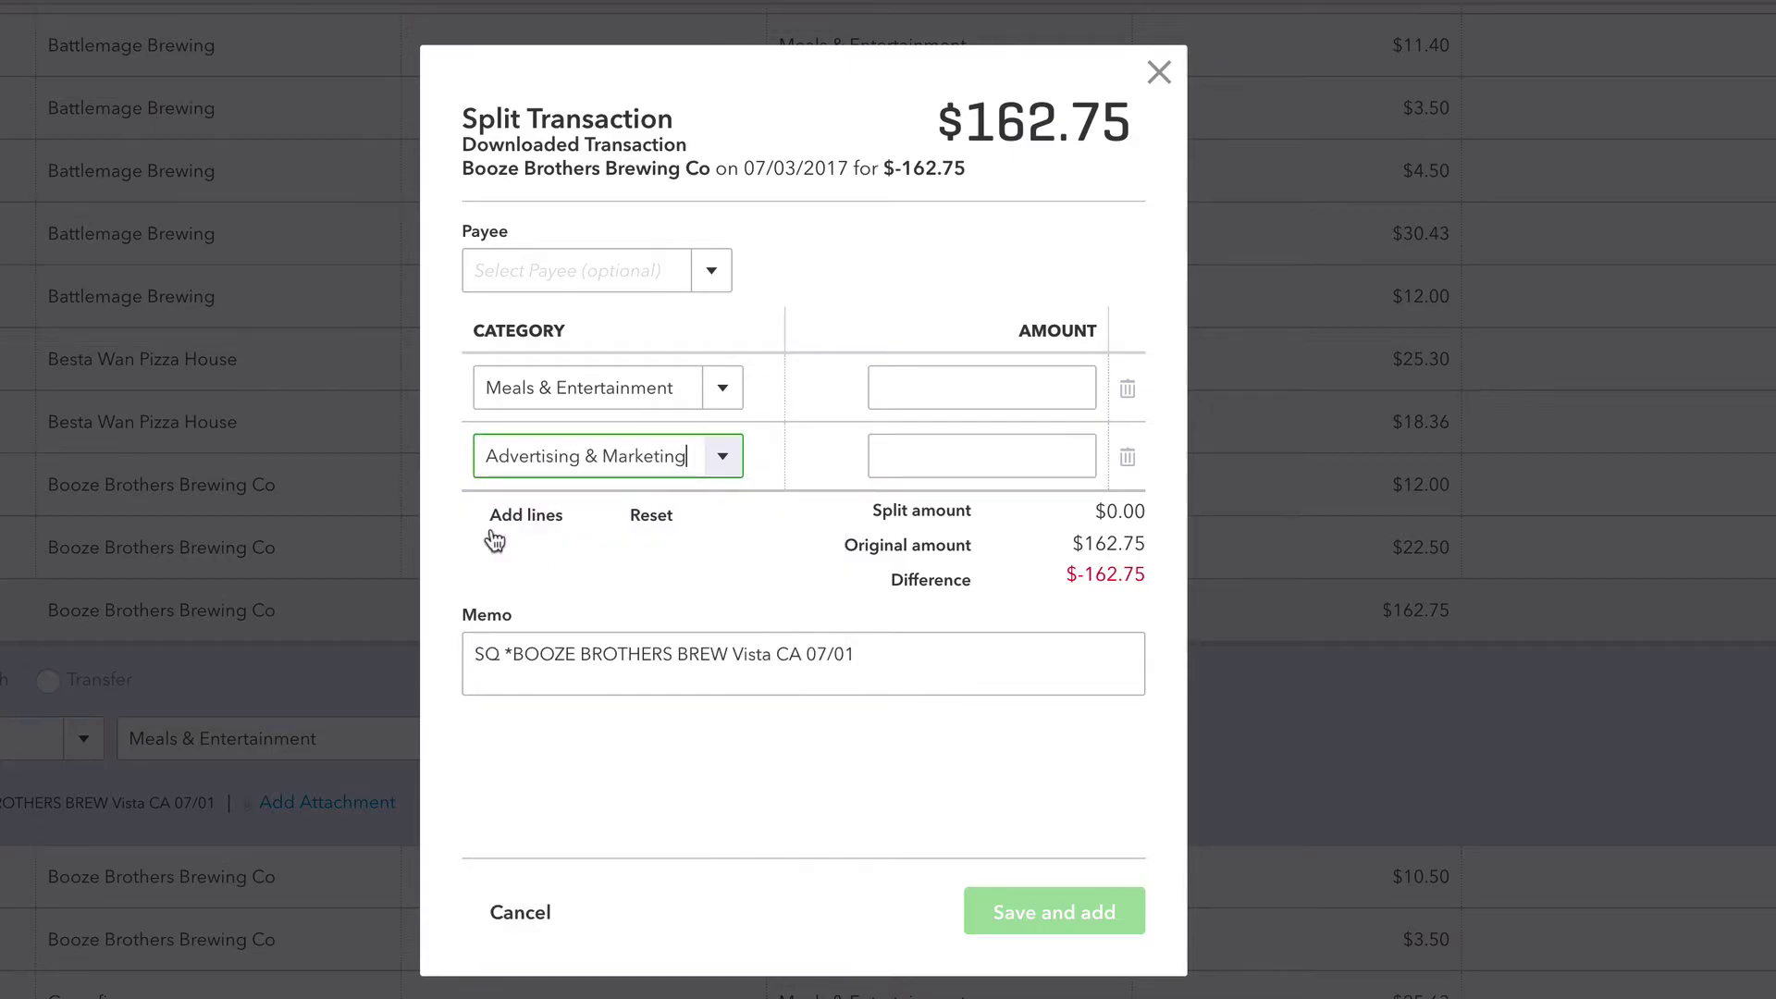
pyautogui.click(1035, 387)
pyautogui.write('81')
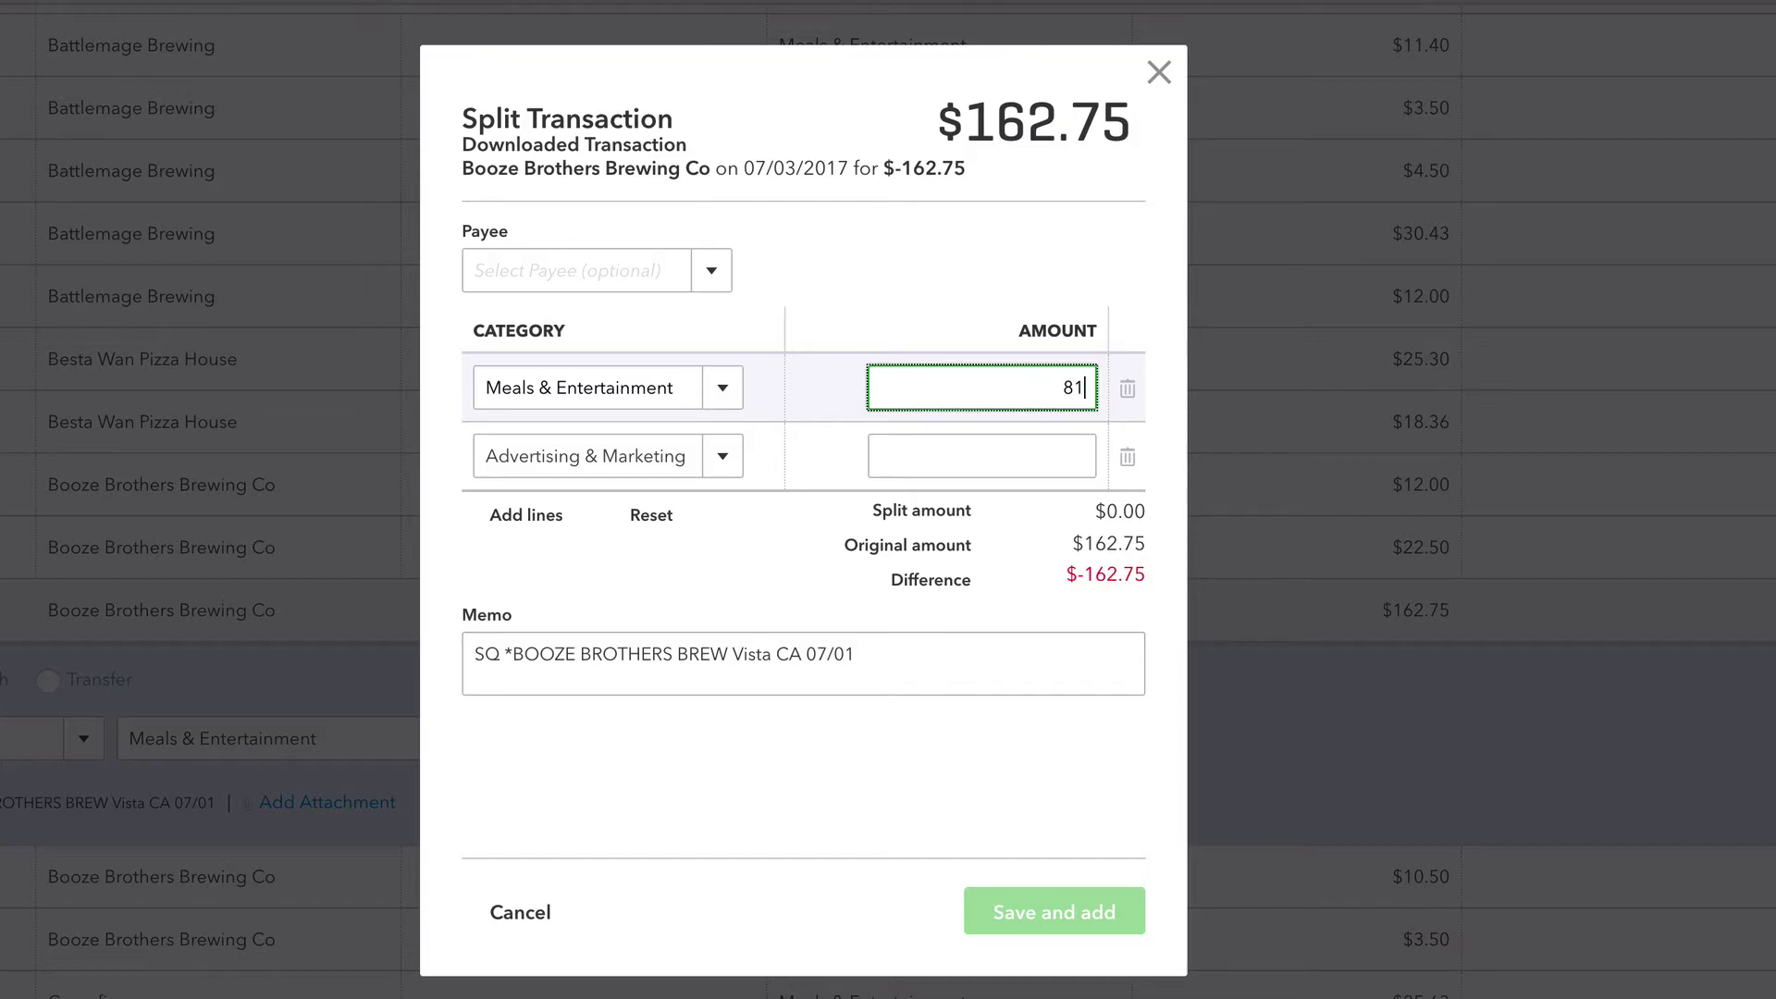
pyautogui.click(1028, 444)
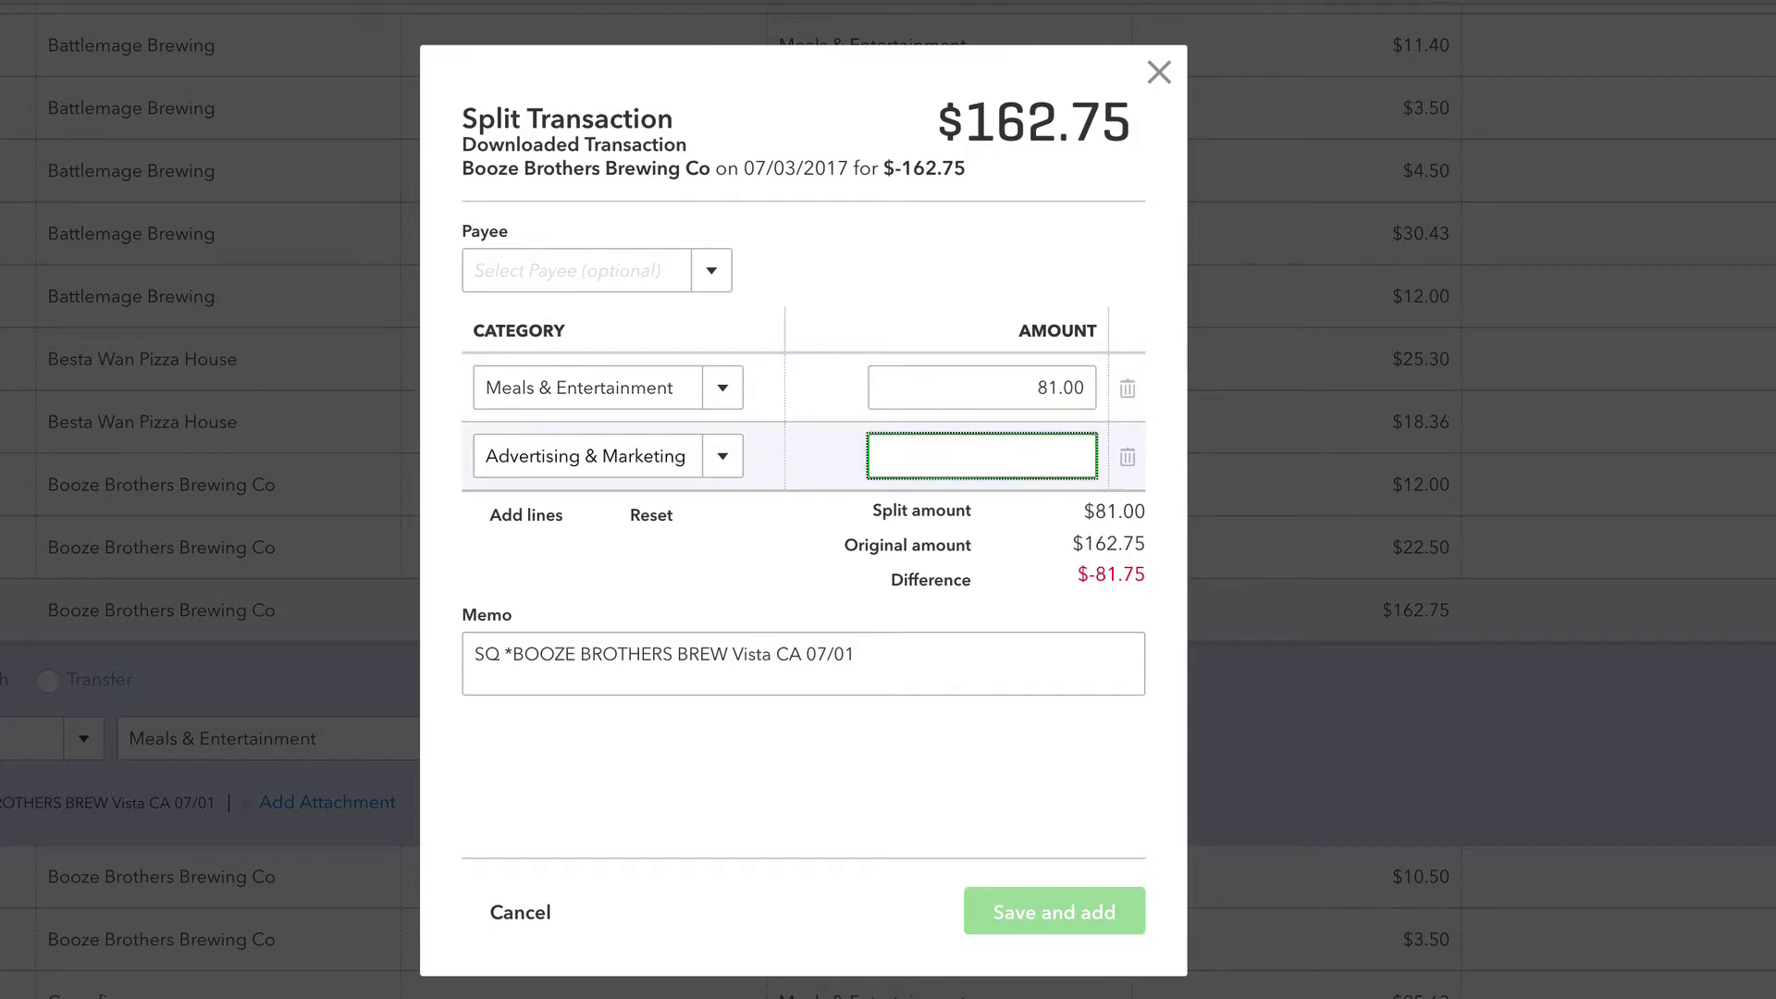
pyautogui.write('81.00')
pyautogui.press('BackSpace')
pyautogui.press('BackSpace')
pyautogui.write('75')
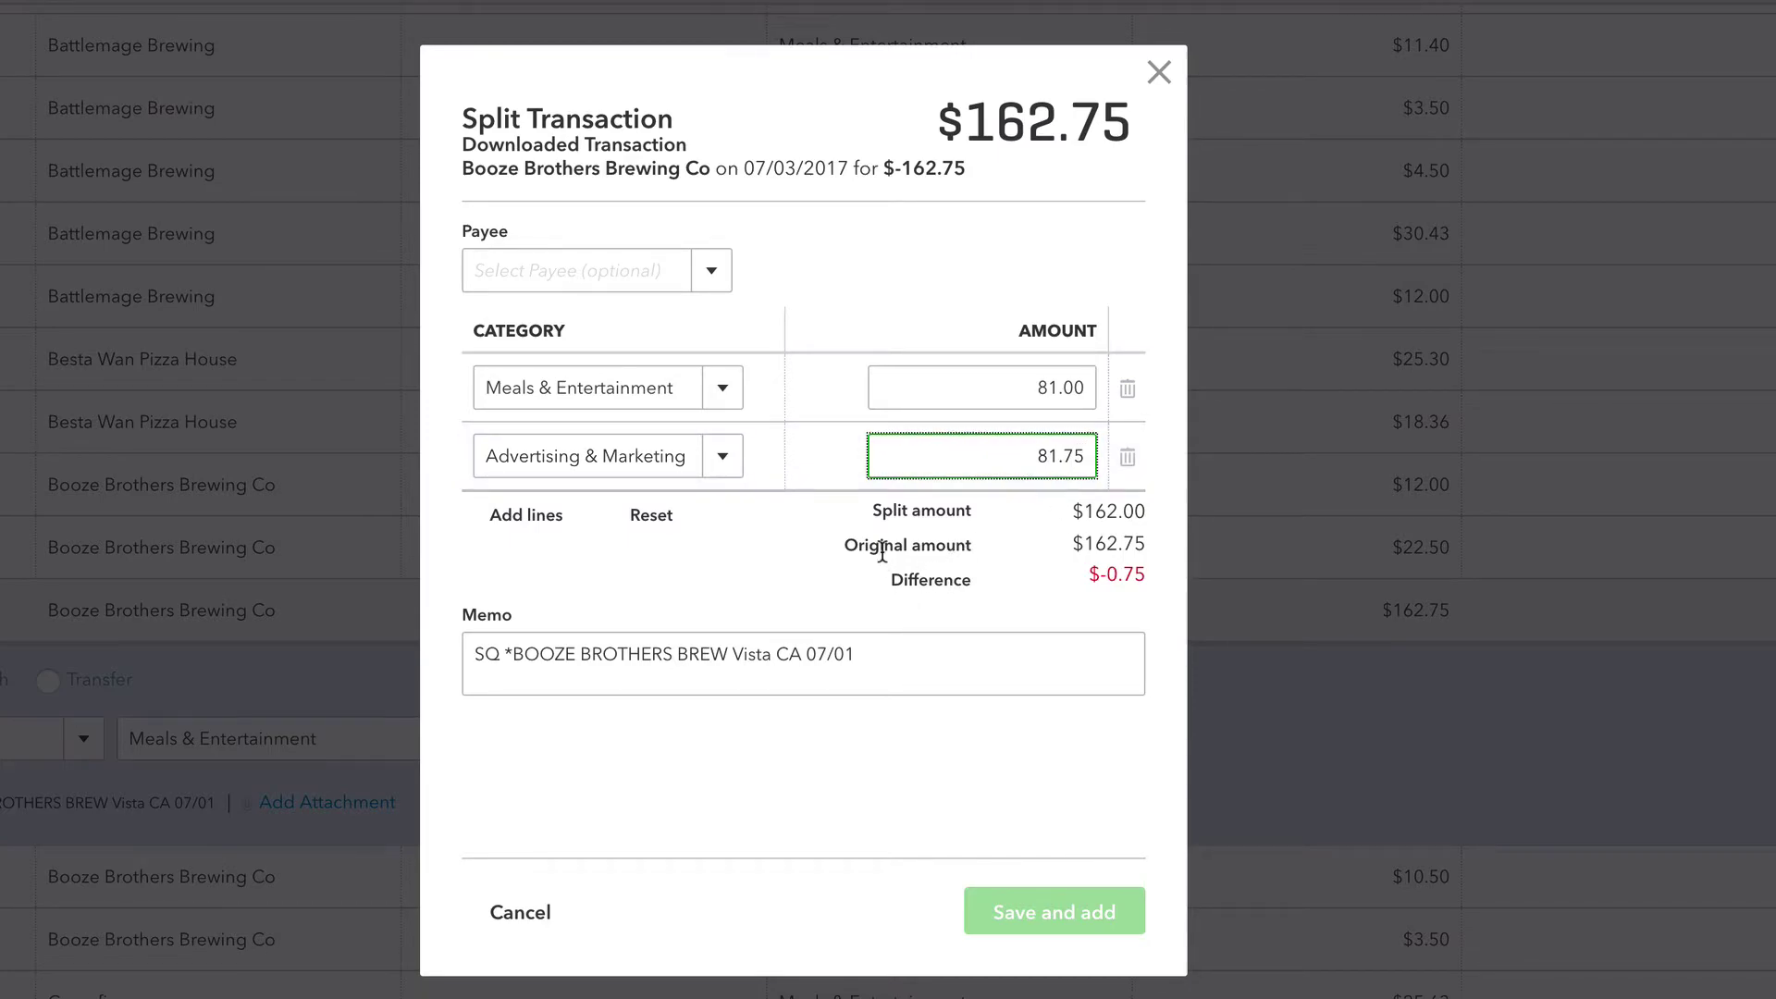
pyautogui.click(713, 574)
# Step: Save and add the split charge, then check it under the In QuickBooks transactions
pyautogui.click(1126, 912)
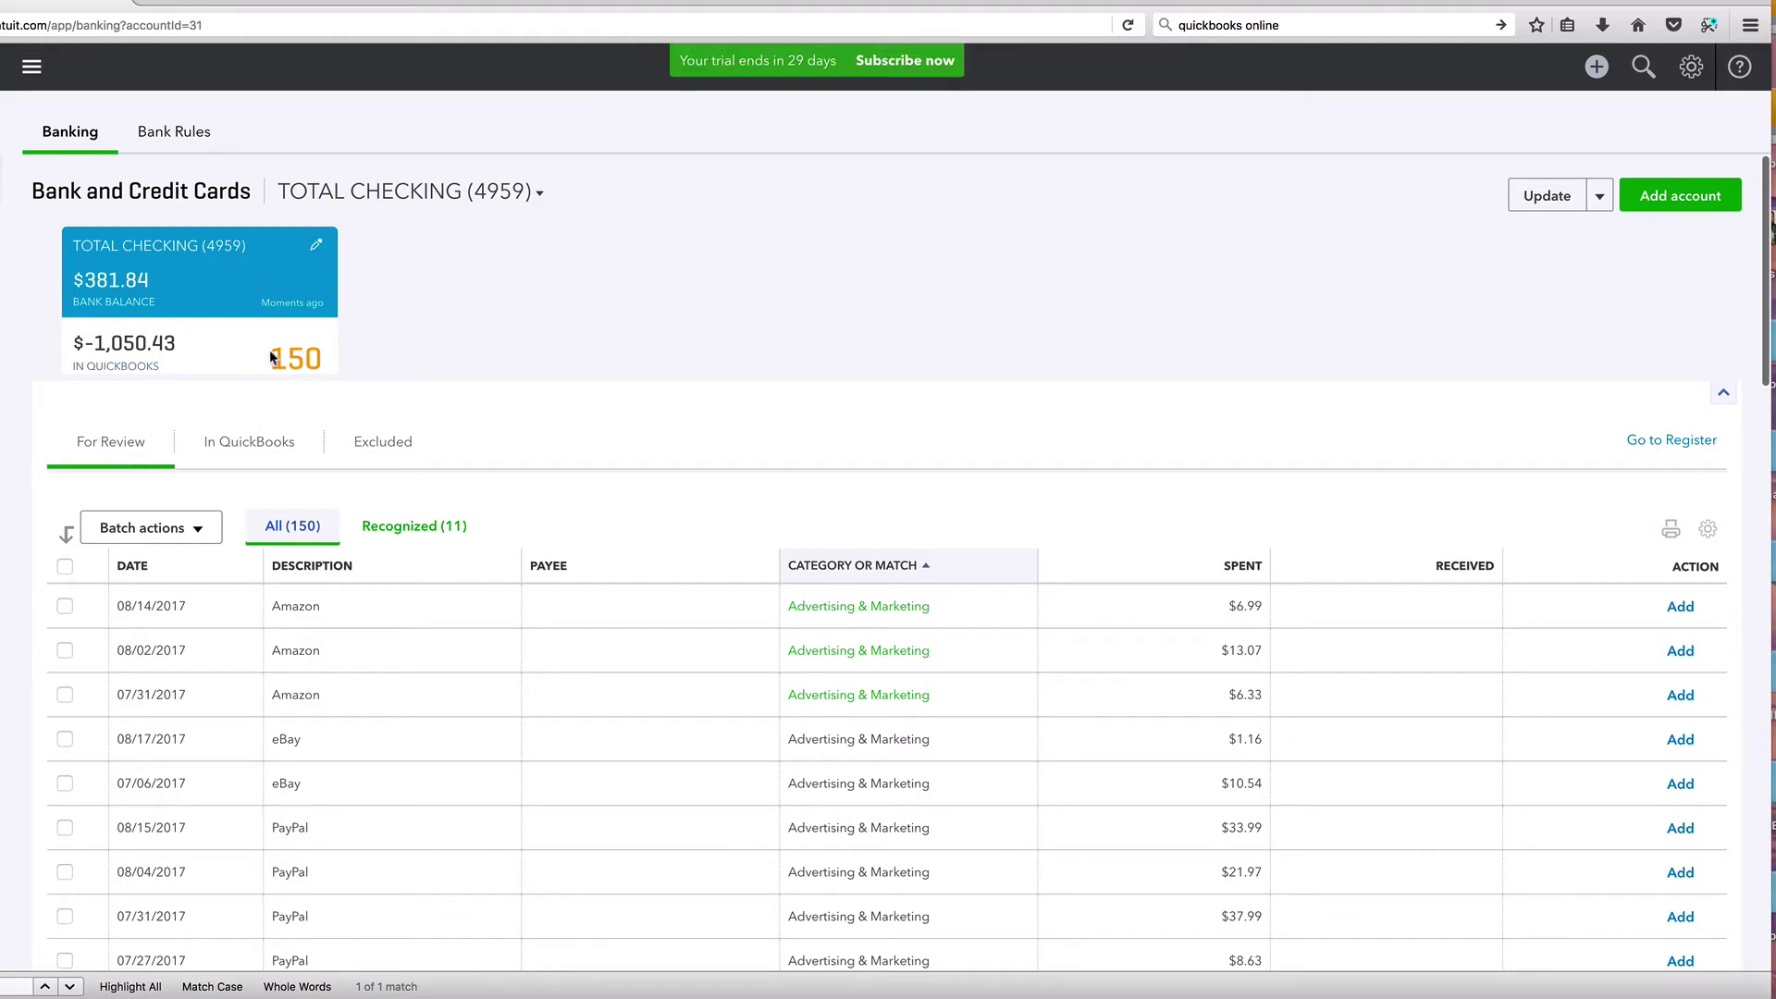
pyautogui.click(230, 446)
pyautogui.scroll(-1, 444, 435)
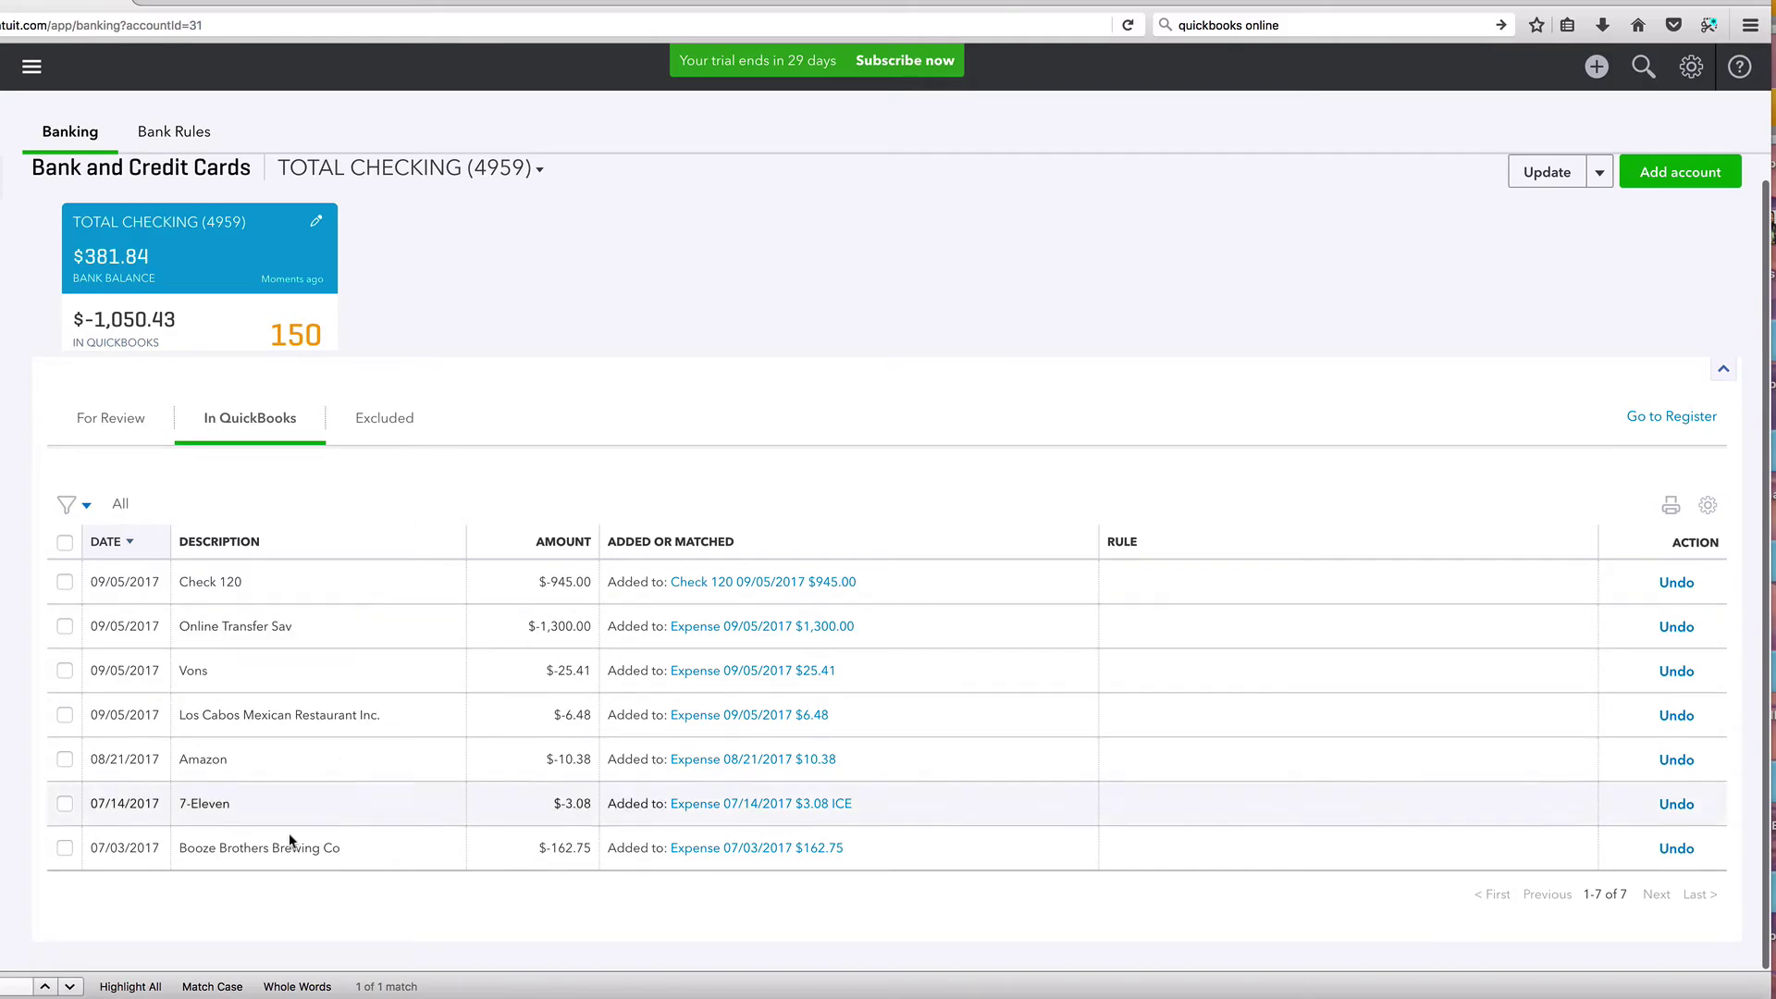
# Step: Re-save the 07/03/2017 $162.75 Booze Brothers expense and return to the banking page
pyautogui.click(699, 849)
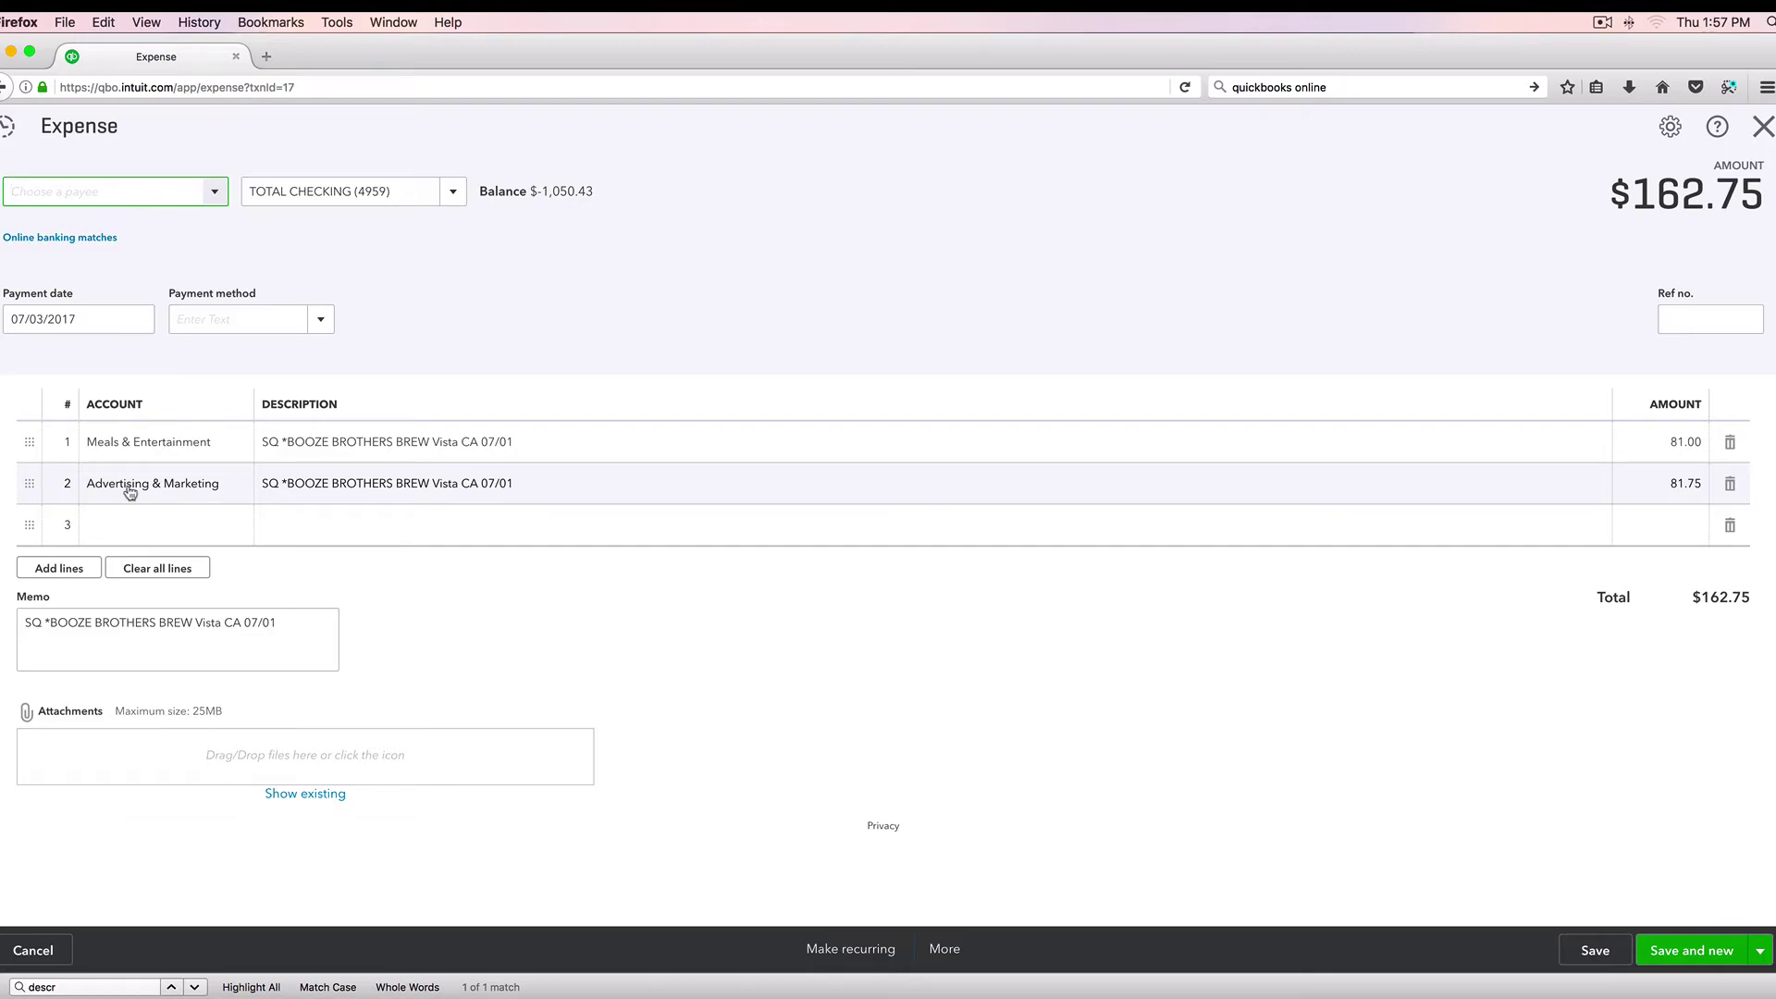
pyautogui.click(1584, 953)
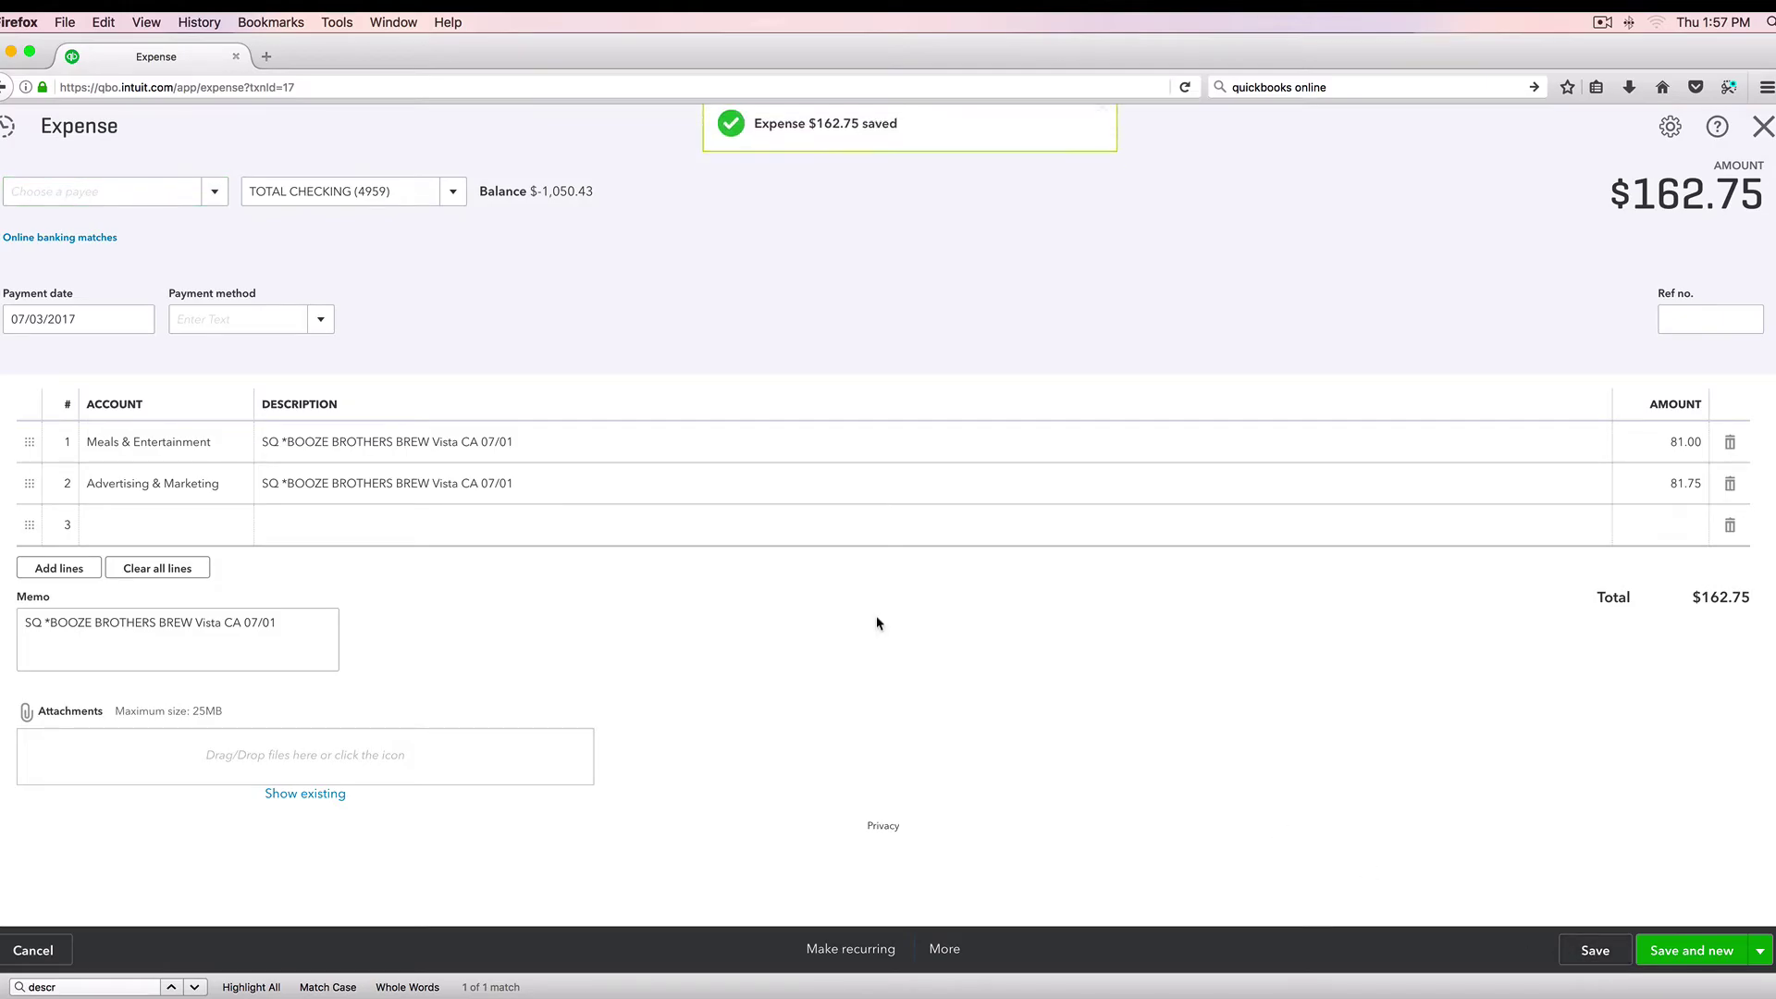
pyautogui.click(1762, 126)
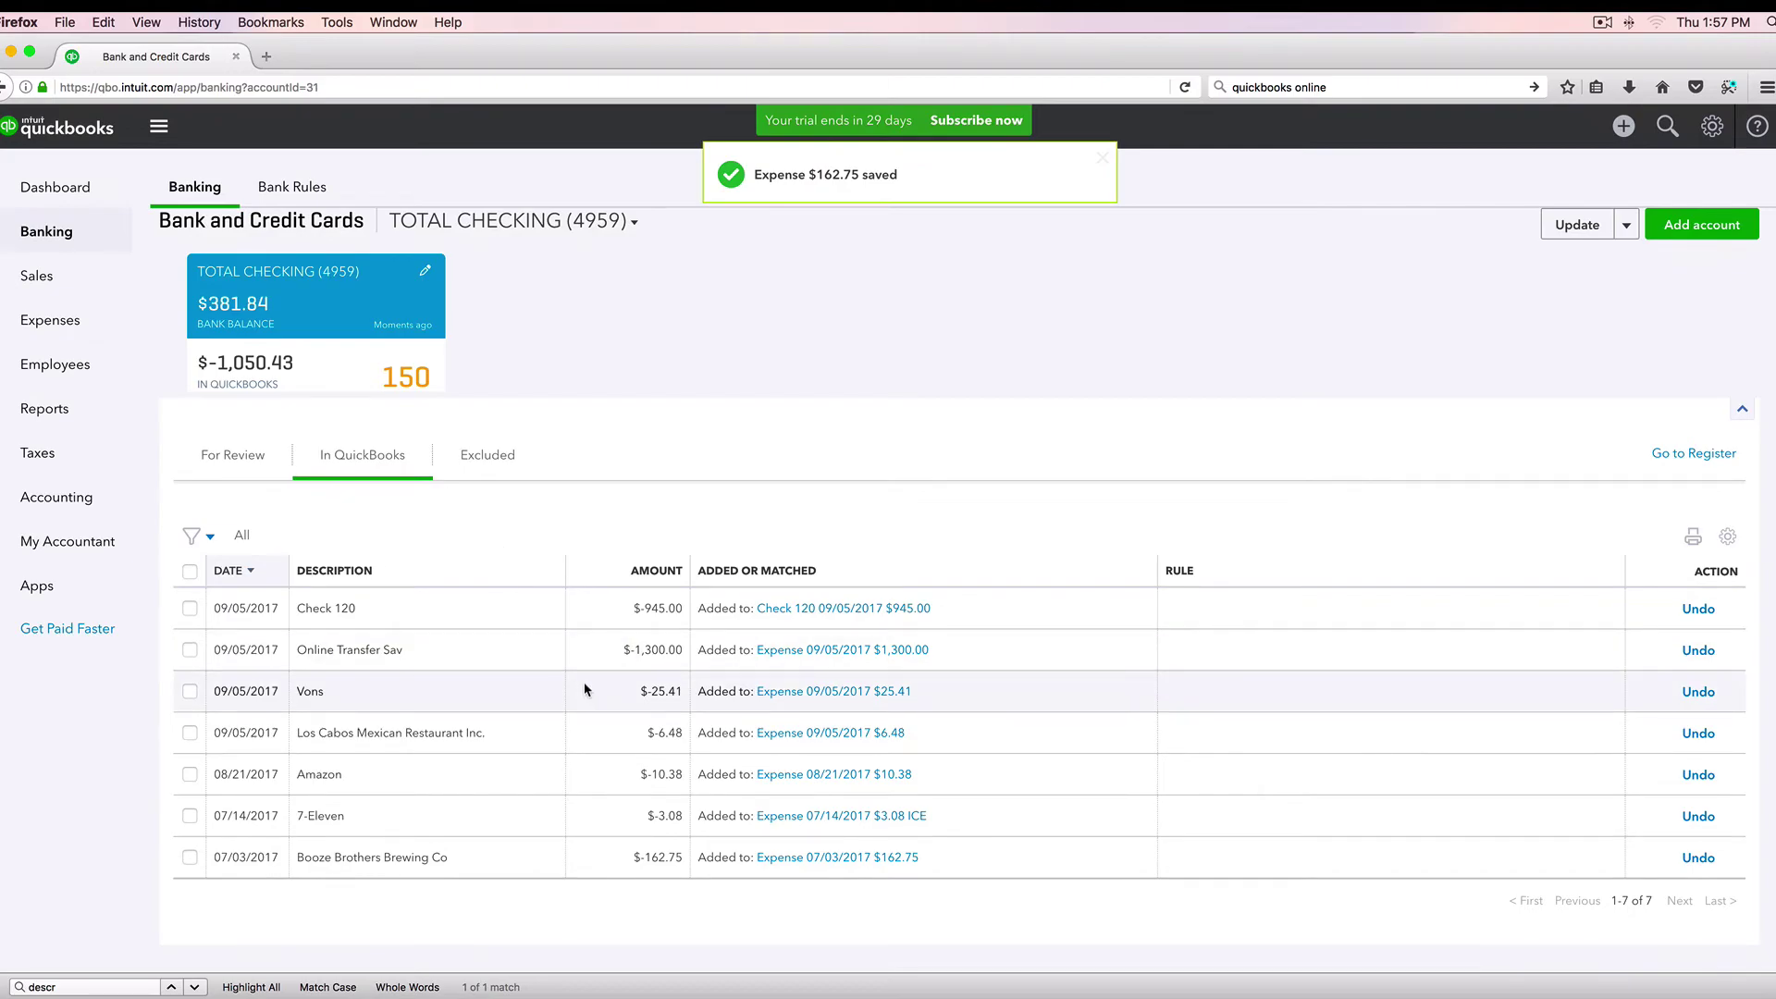